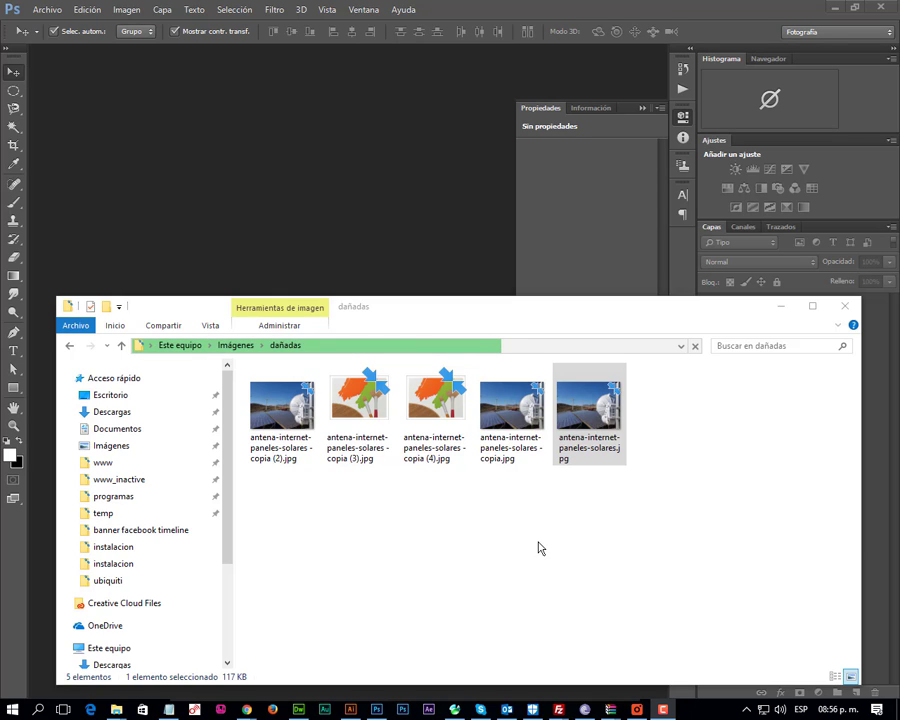
# - Refresh the dañadas folder so all five thumbnails load, and select antena-internet-paneles-solares.jpg
pyautogui.click(716, 404)
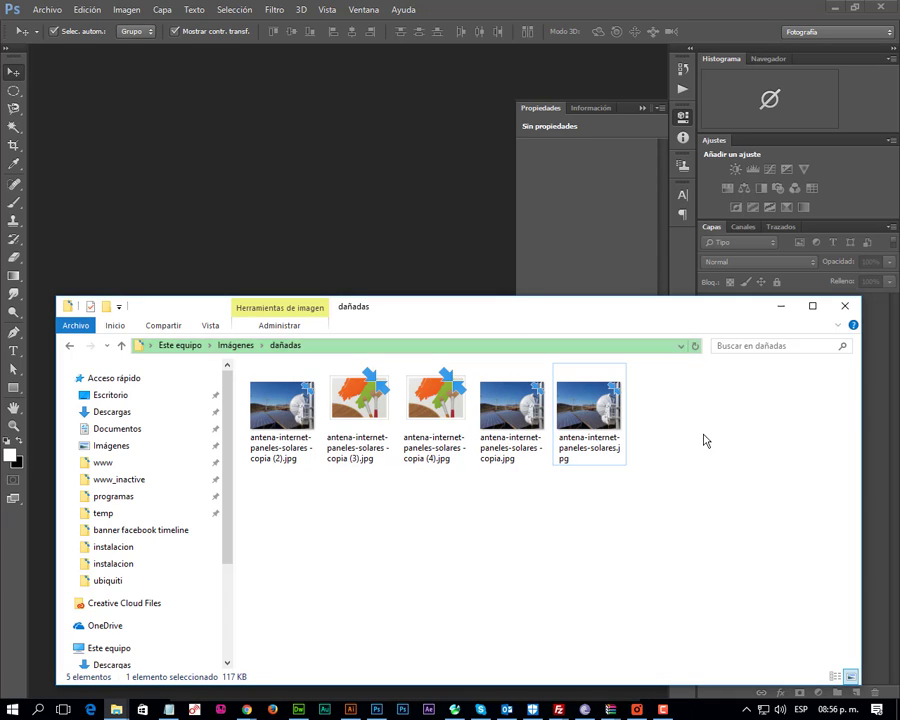
pyautogui.click(697, 347)
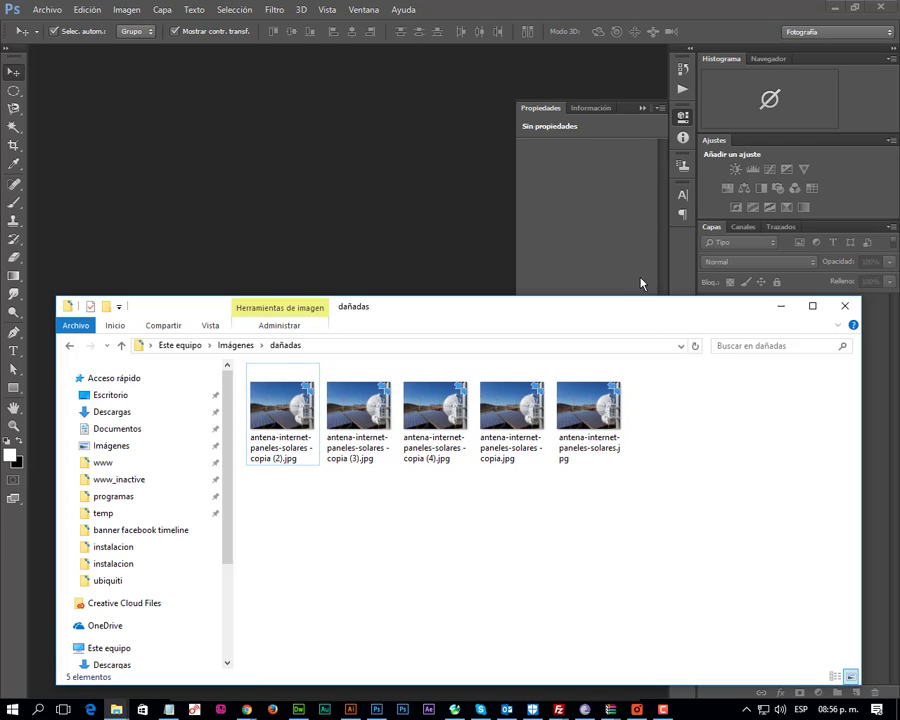
pyautogui.moveTo(634, 326); pyautogui.dragTo(670, 254)
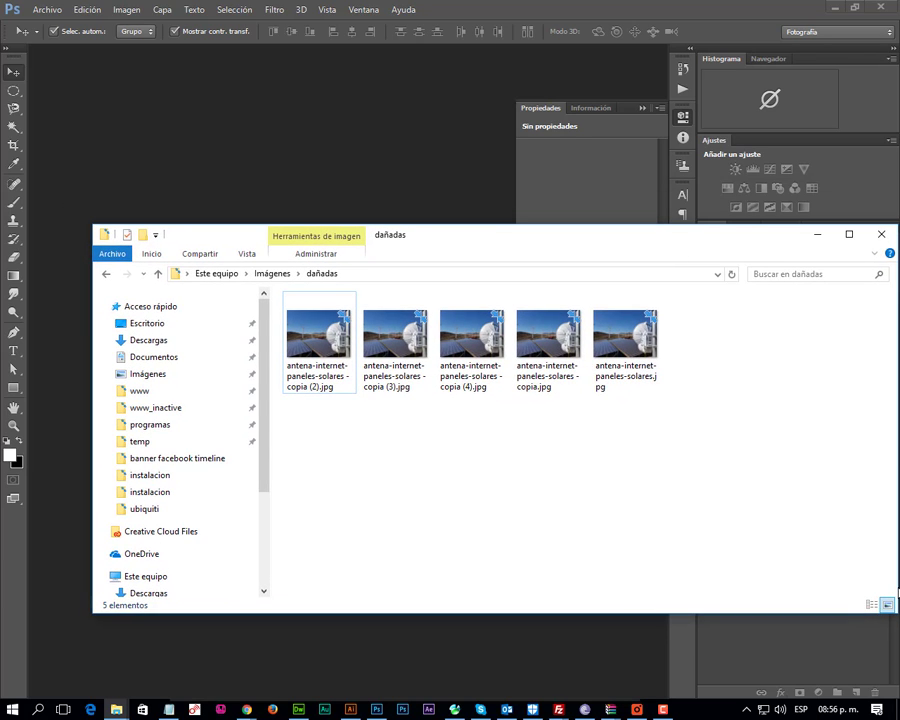
pyautogui.moveTo(897, 592)
pyautogui.mouseDown()
pyautogui.moveTo(690, 574)
pyautogui.moveTo(742, 580)
pyautogui.mouseUp()
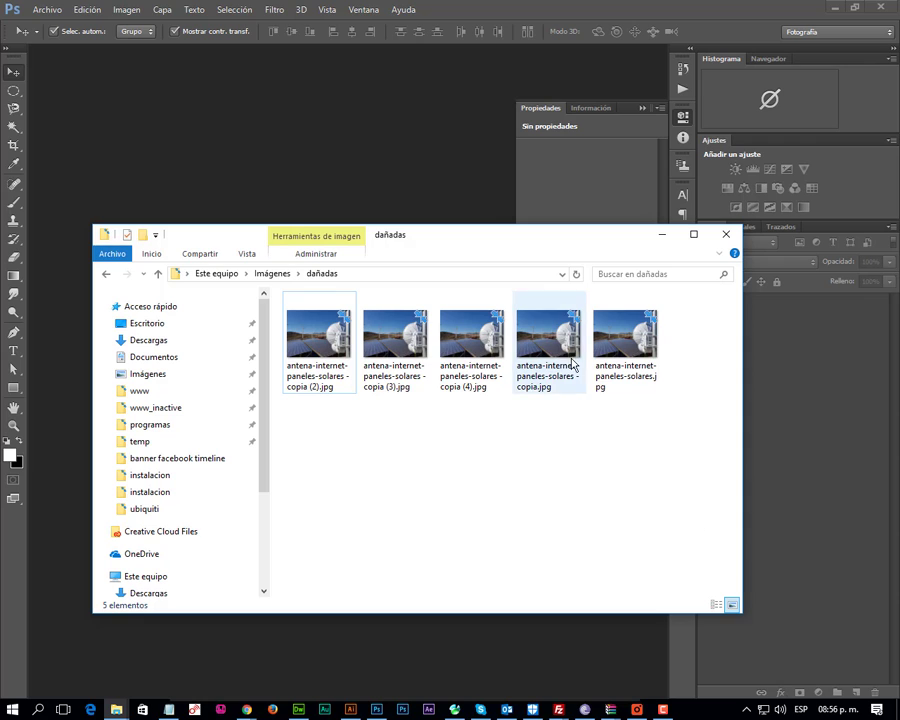
pyautogui.click(625, 340)
pyautogui.moveTo(541, 247); pyautogui.dragTo(573, 317)
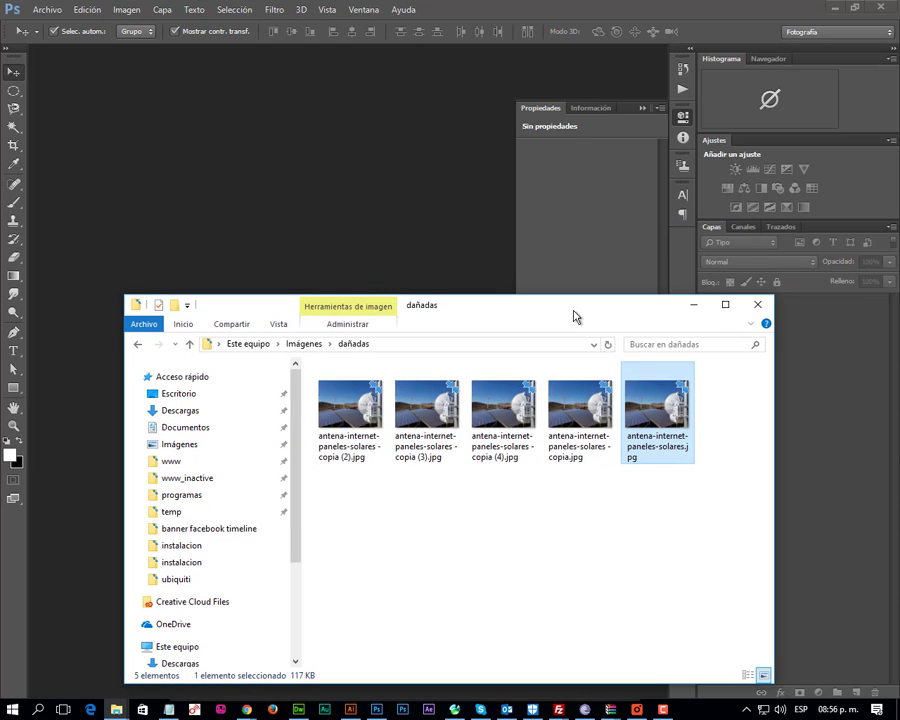
pyautogui.moveTo(625, 340)
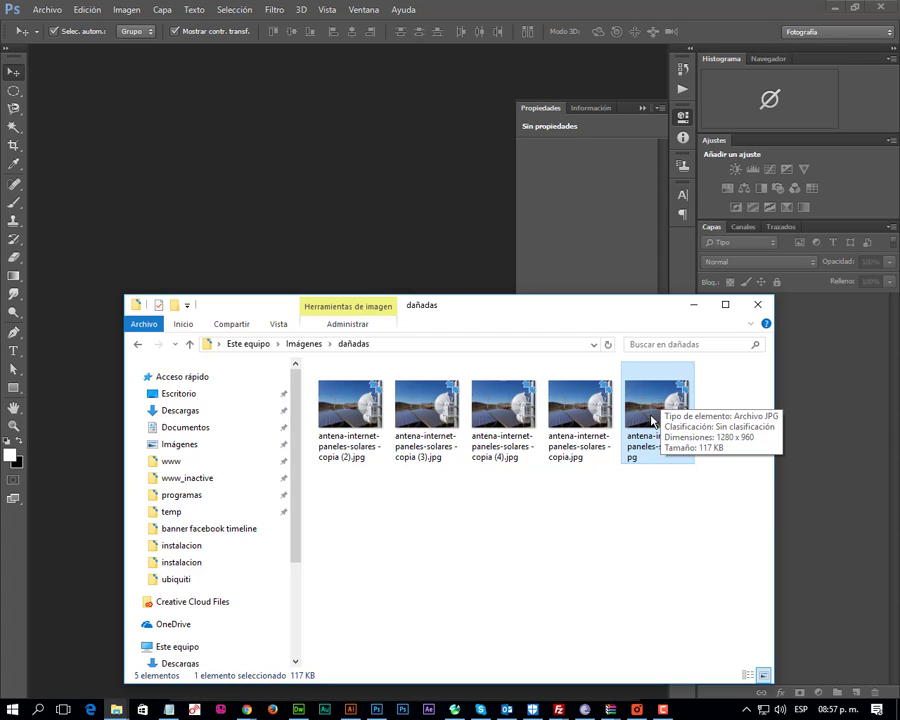
pyautogui.moveTo(655, 410); pyautogui.dragTo(401, 210)
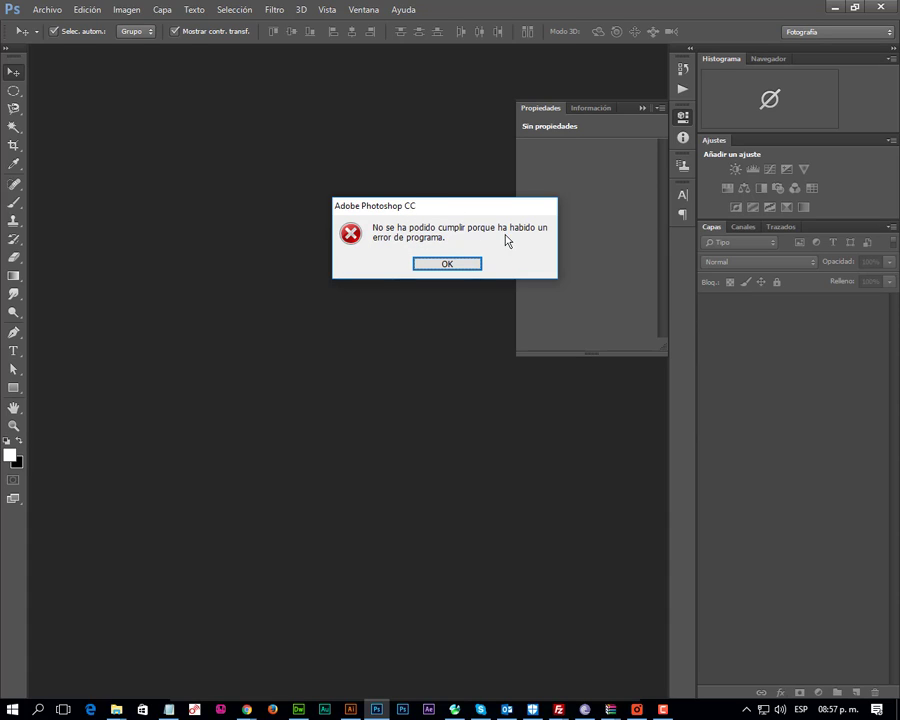
pyautogui.click(434, 265)
pyautogui.hotkey('alt', 'Tab')
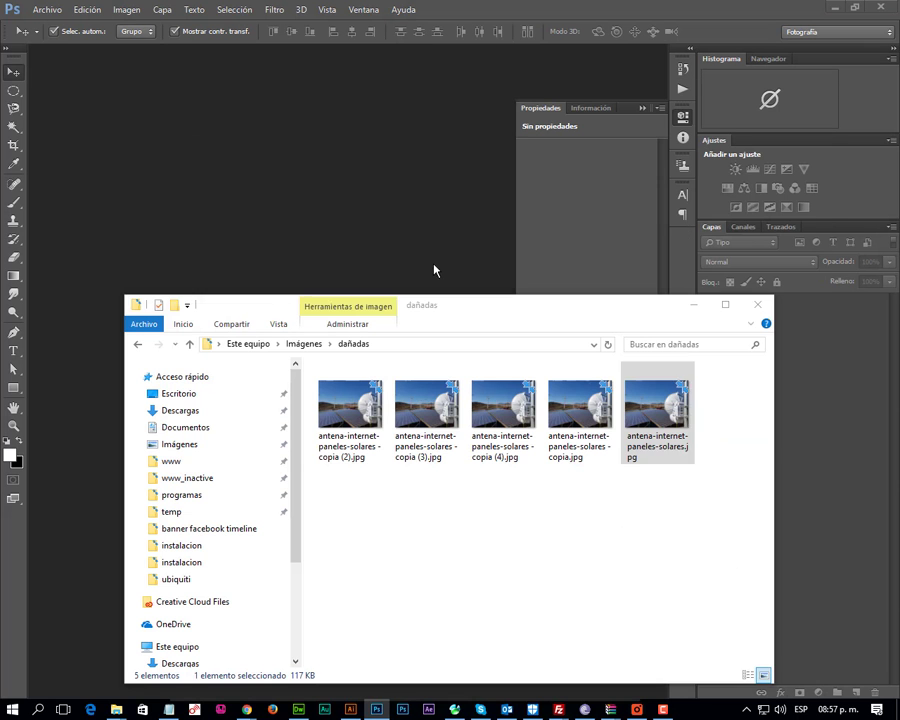
pyautogui.moveTo(656, 405)
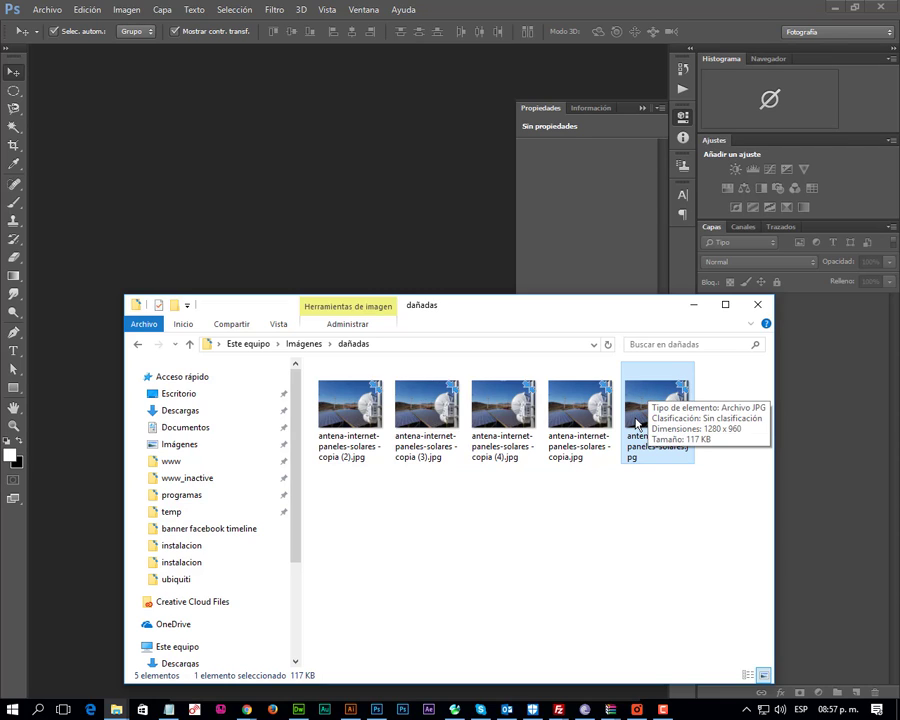
# - Preview the original photo in Windows Photo Viewer, rotate it clockwise, then back to landscape
pyautogui.rightClick(633, 407)
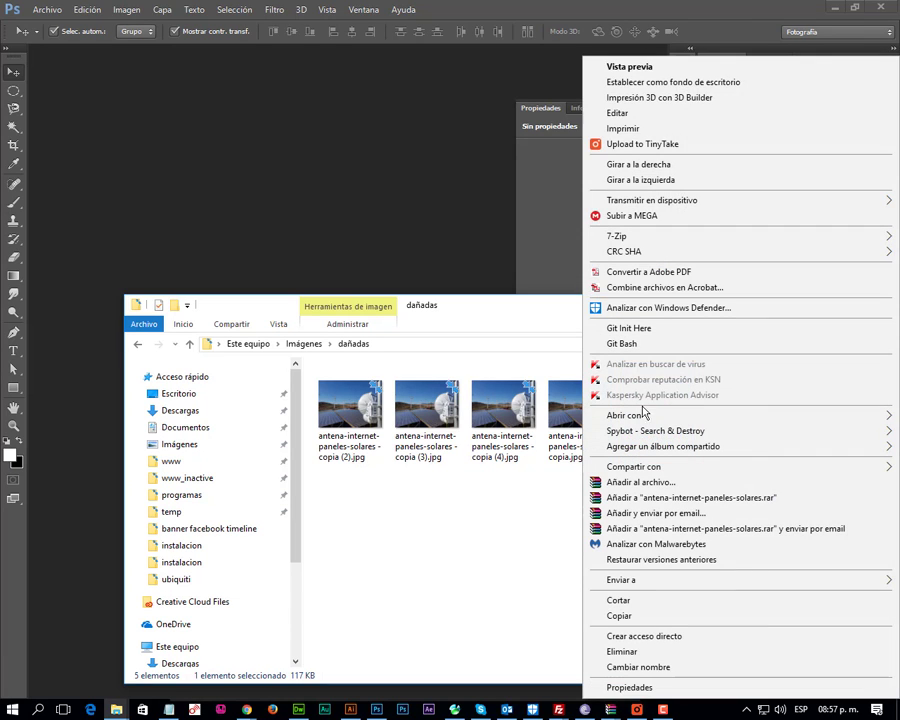
pyautogui.click(662, 70)
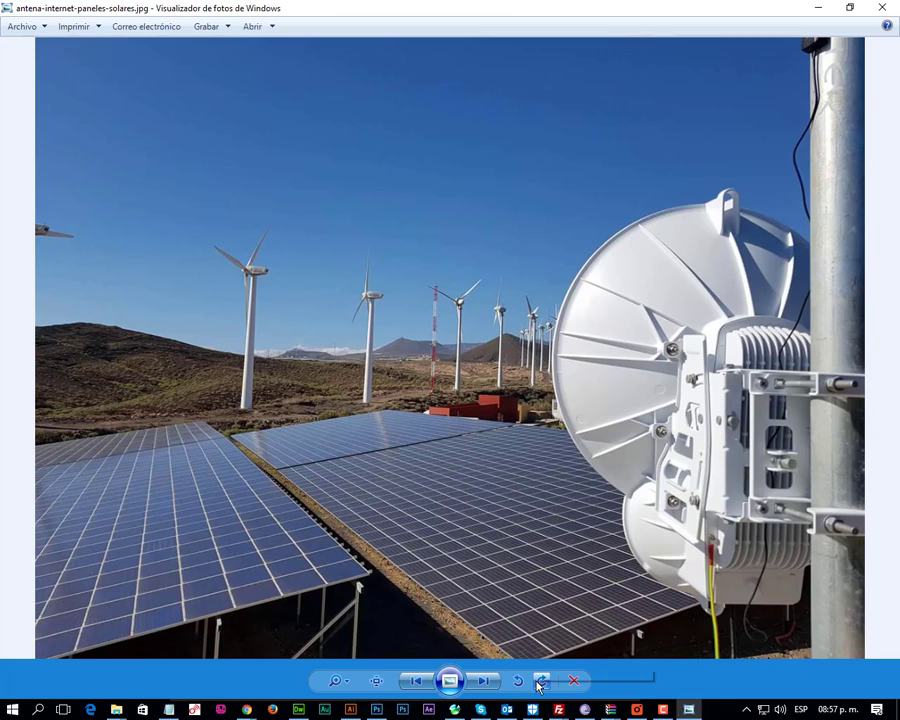
pyautogui.click(539, 683)
pyautogui.click(482, 682)
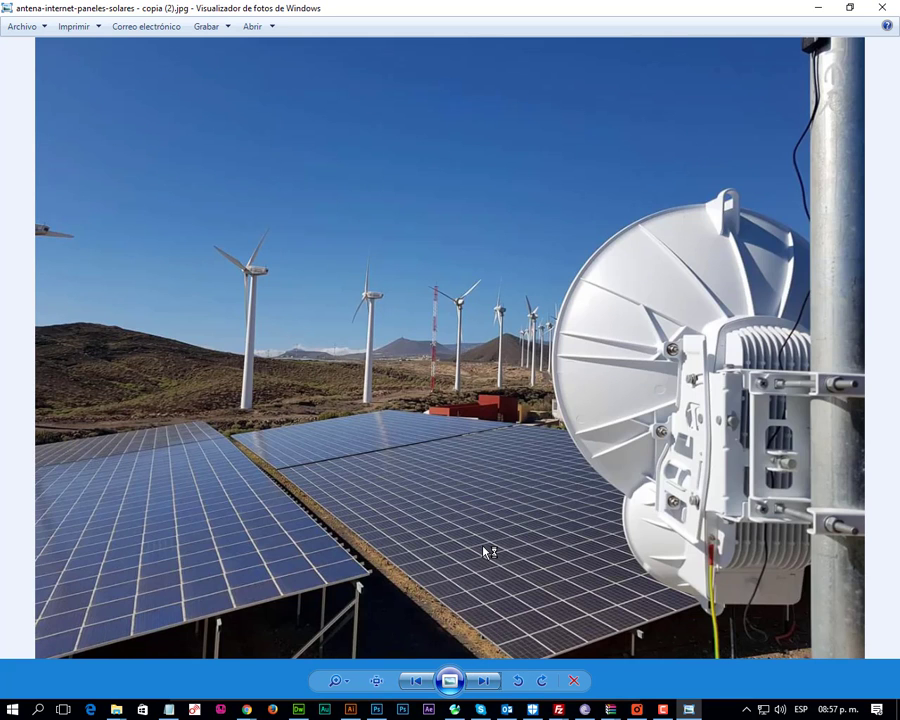
pyautogui.click(417, 686)
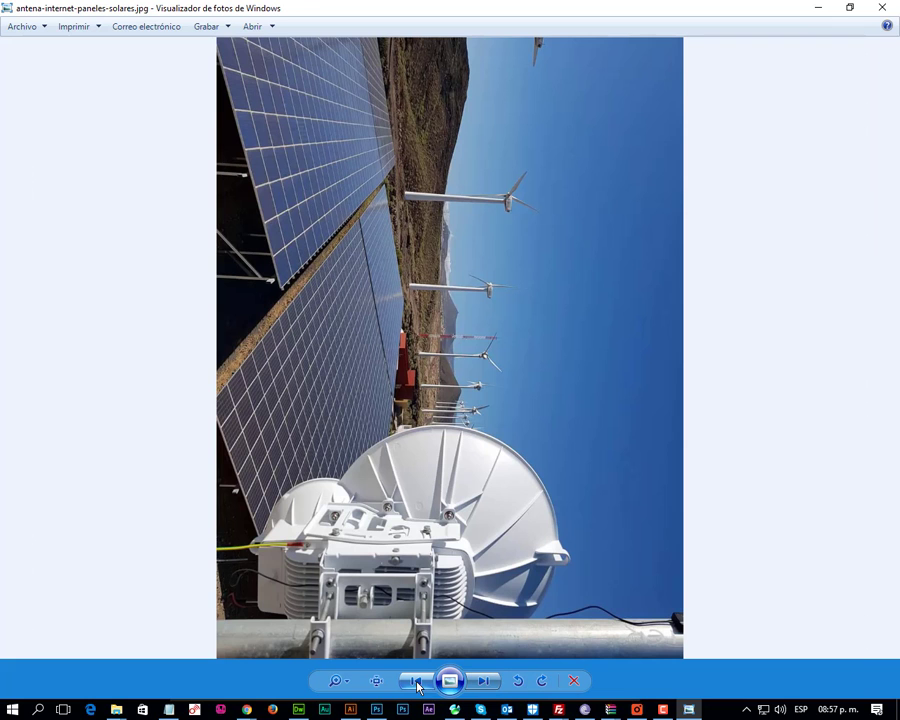
pyautogui.click(518, 681)
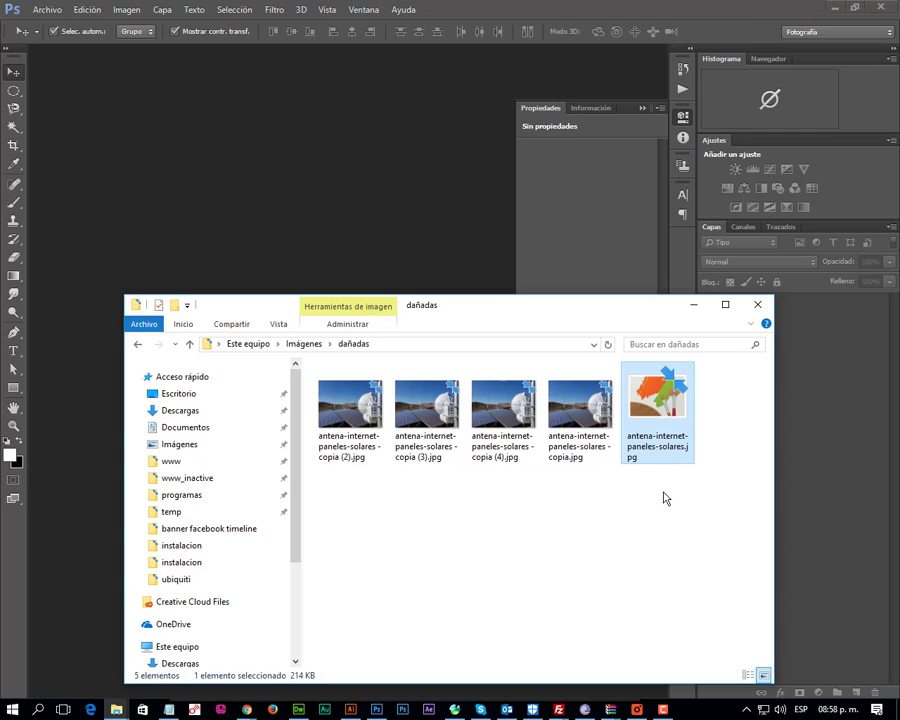
pyautogui.moveTo(655, 405)
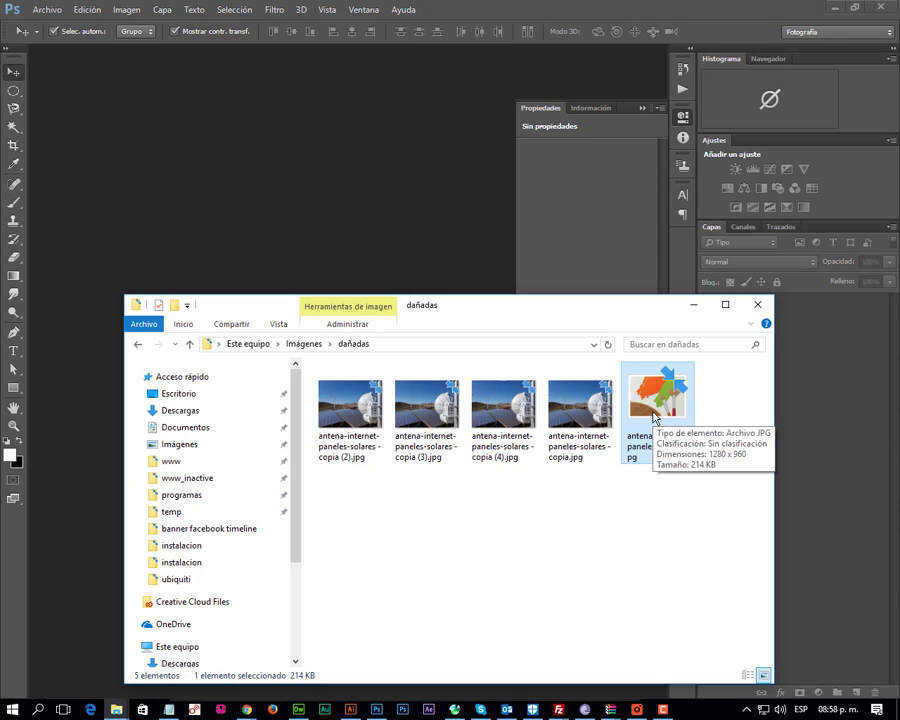
# - Open the re-saved original JPG in Photoshop, keeping its colour profile, then close it
pyautogui.click(668, 545)
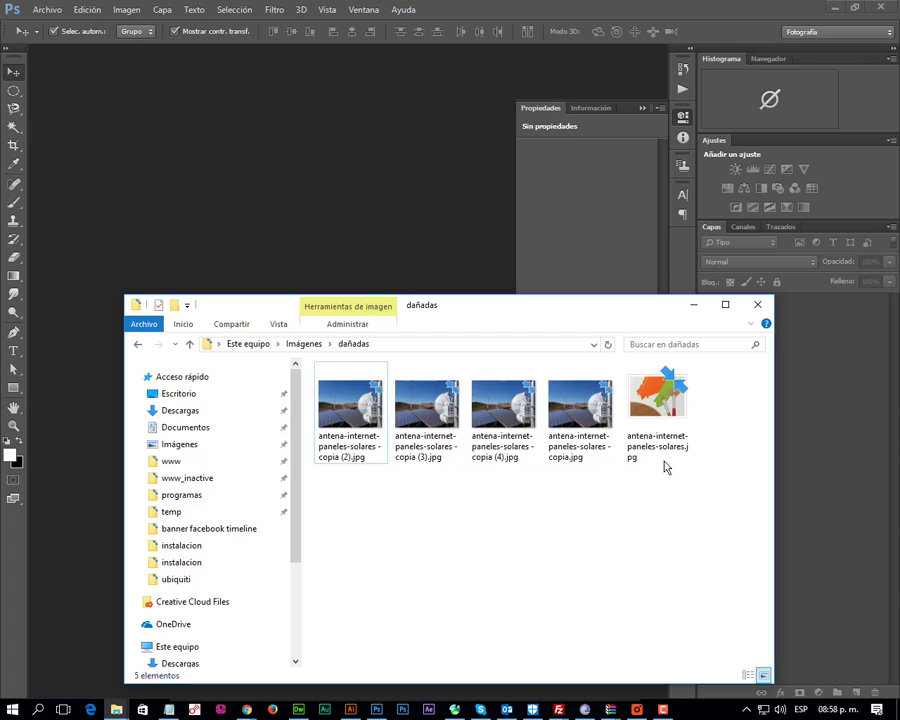
pyautogui.click(657, 415)
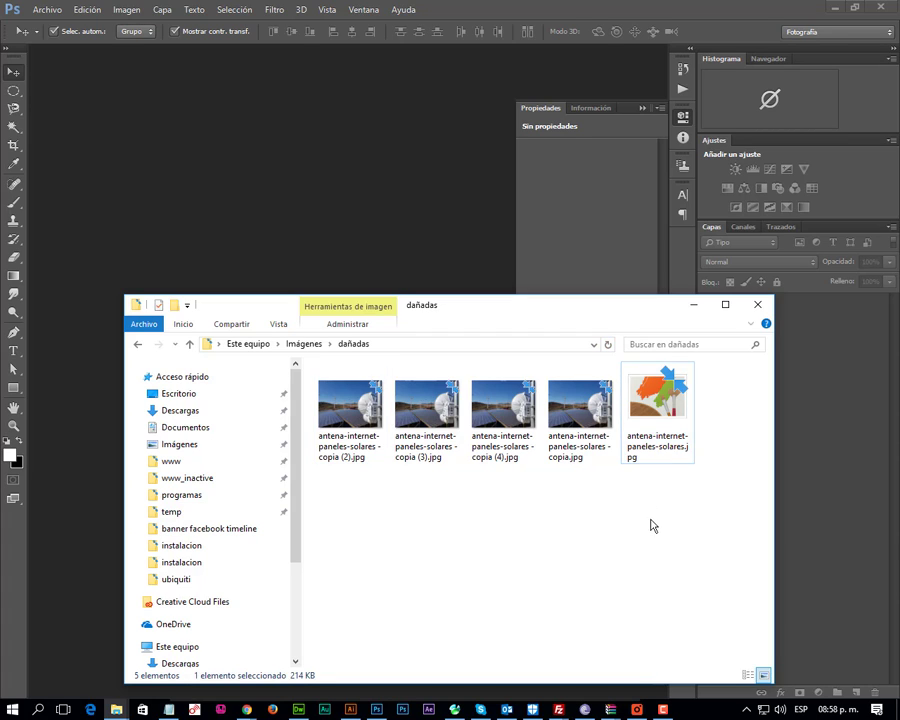
pyautogui.moveTo(636, 395); pyautogui.dragTo(420, 174)
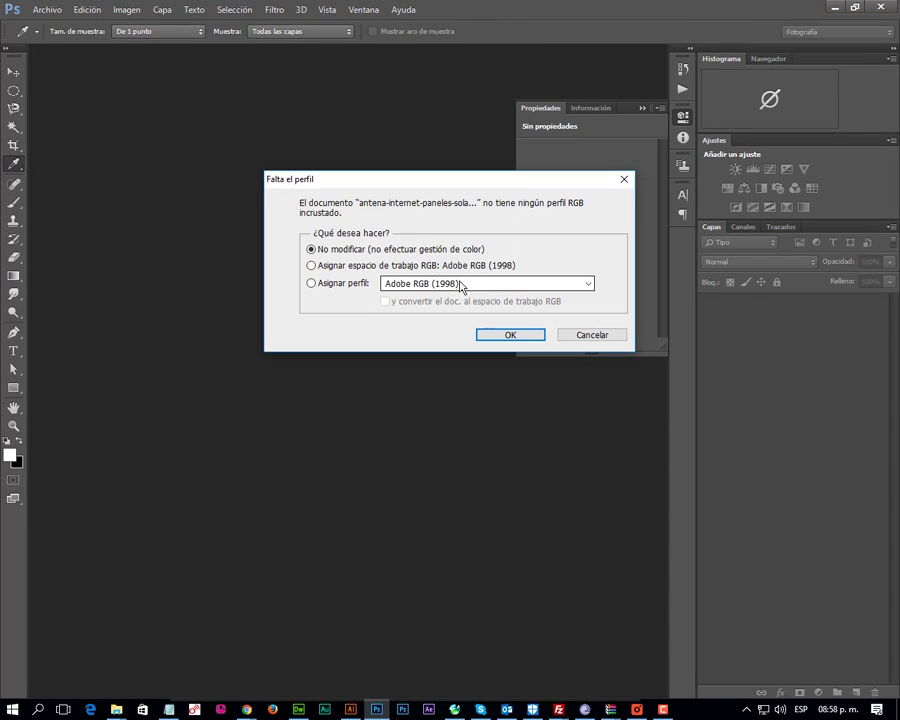
pyautogui.click(503, 334)
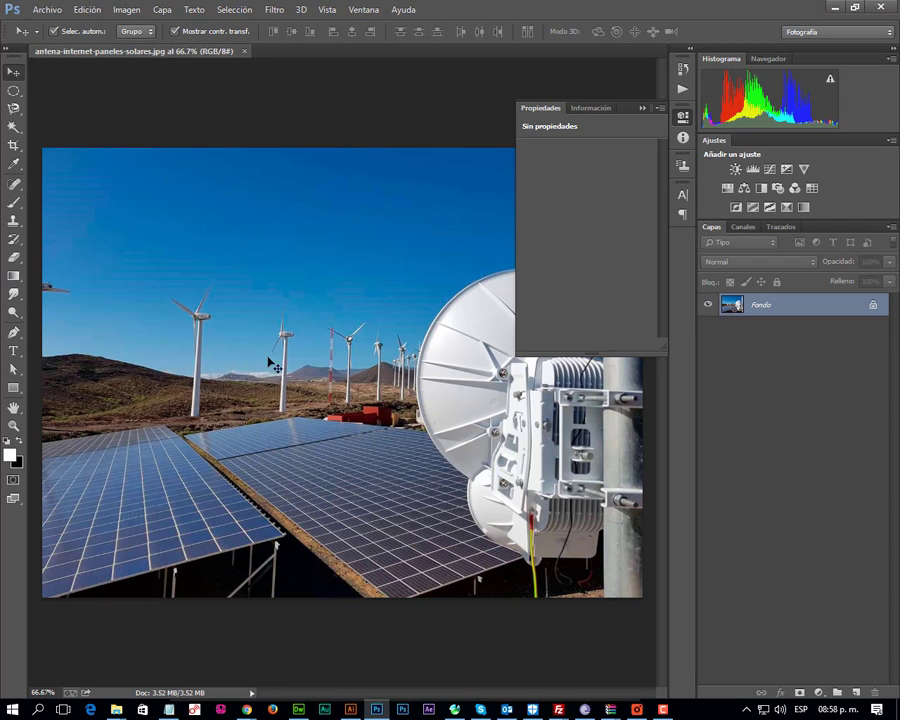
pyautogui.click(683, 116)
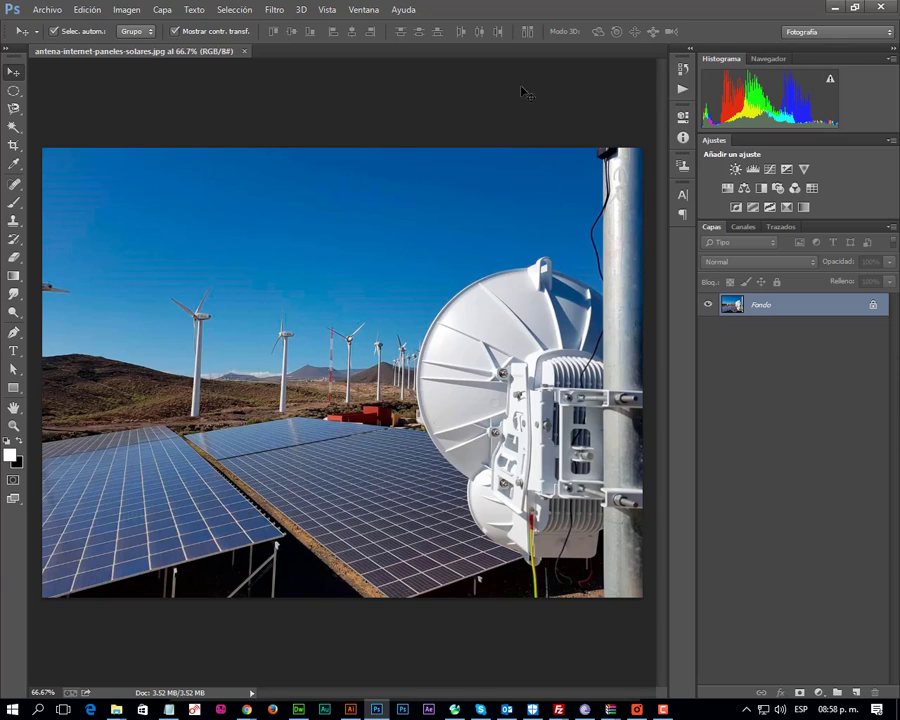
pyautogui.click(245, 51)
# - Try opening copia.jpg in Photoshop and dismiss the program error
pyautogui.hotkey('alt', 'Tab')
pyautogui.moveTo(580, 405); pyautogui.dragTo(517, 172)
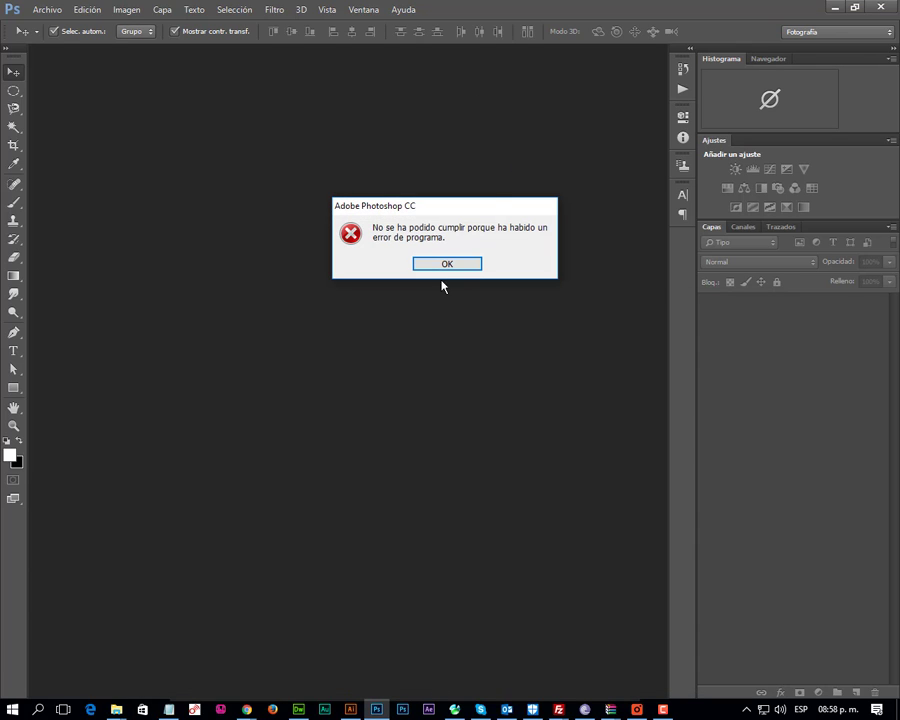
pyautogui.click(450, 266)
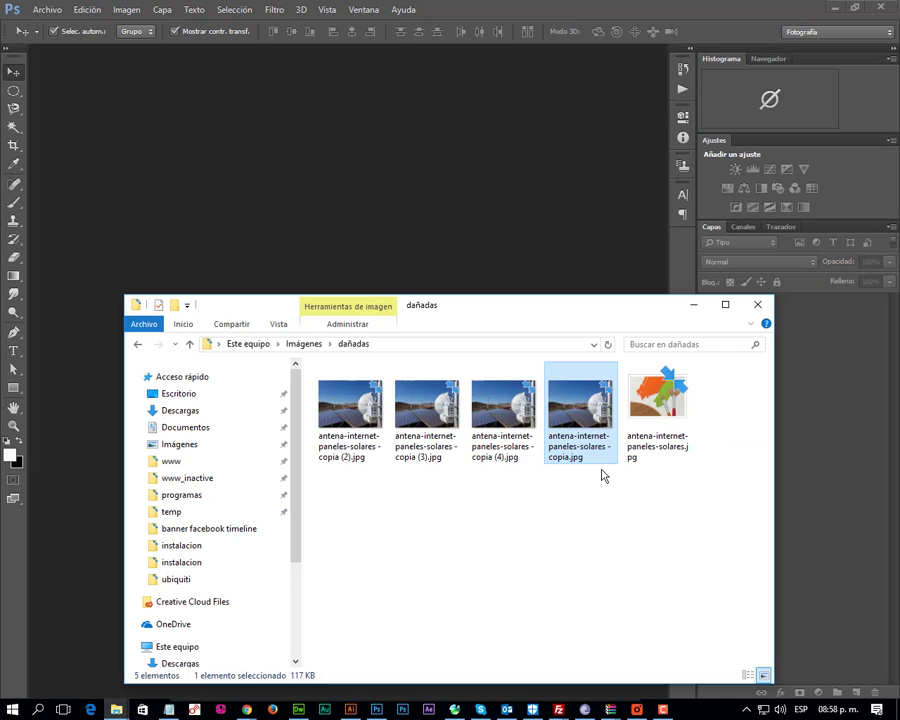
# - Open antena-internet-paneles-solares - copia.jpg in Paint via Abrir con
pyautogui.rightClick(581, 420)
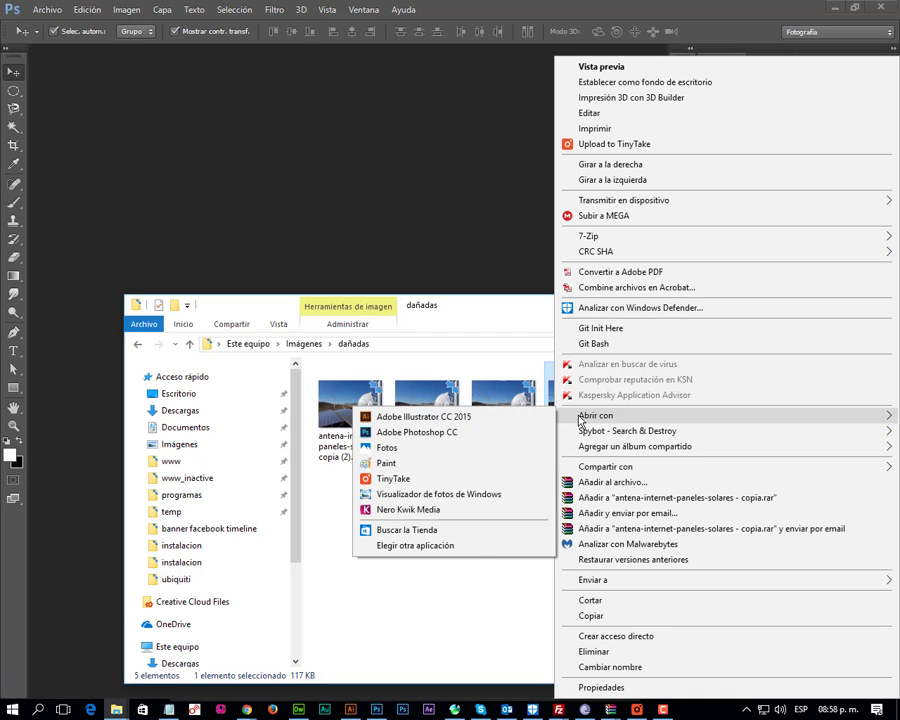
pyautogui.moveTo(700, 415)
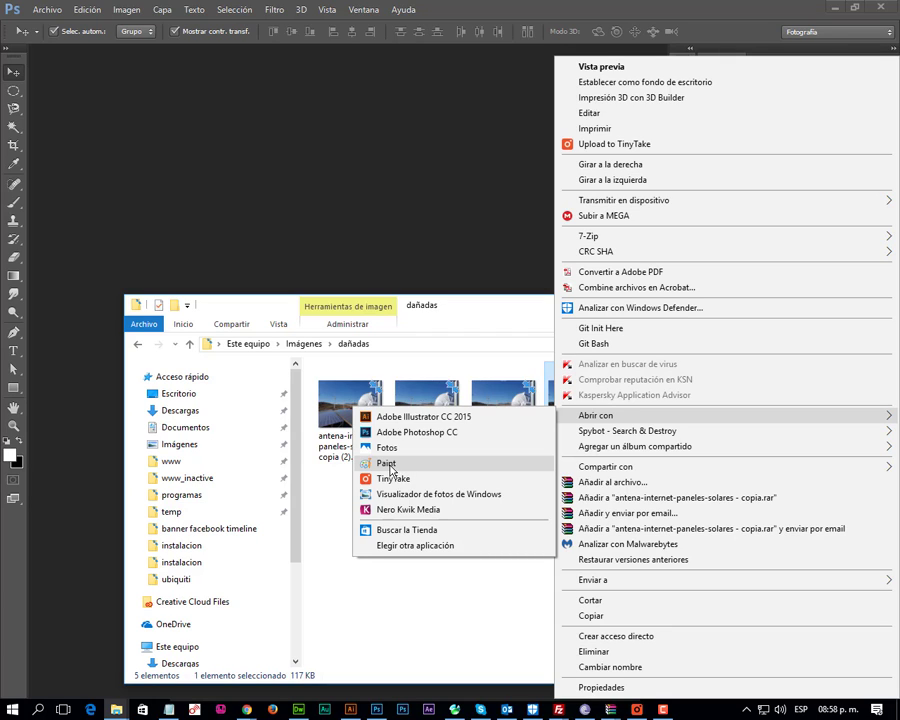
pyautogui.click(388, 464)
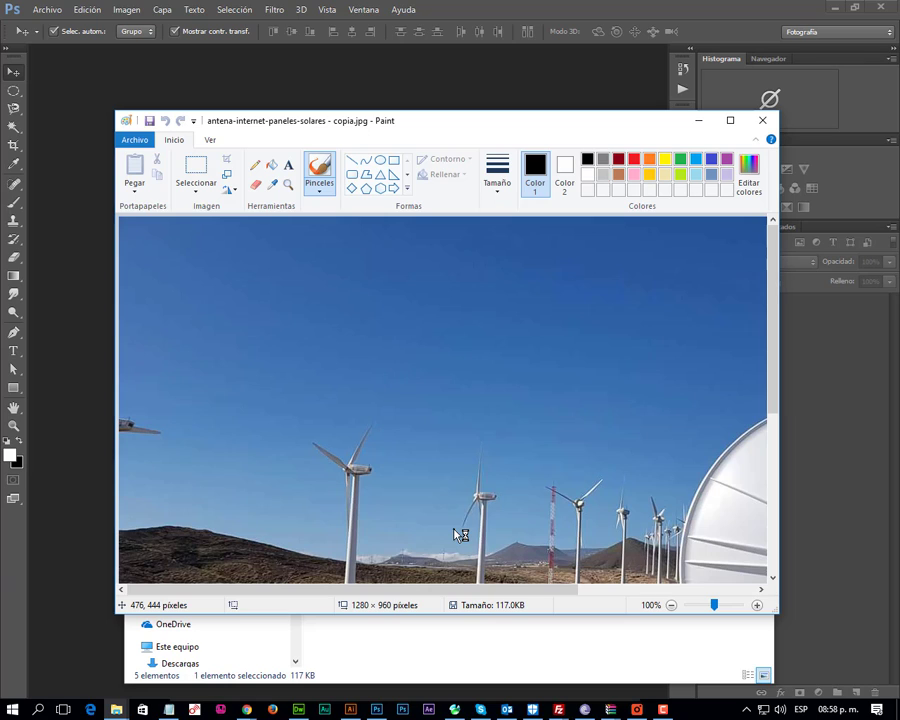
# - Save the image as a JPG in the dañadas folder with 'reparado' added before .jpg
pyautogui.click(130, 143)
pyautogui.moveTo(206, 256)
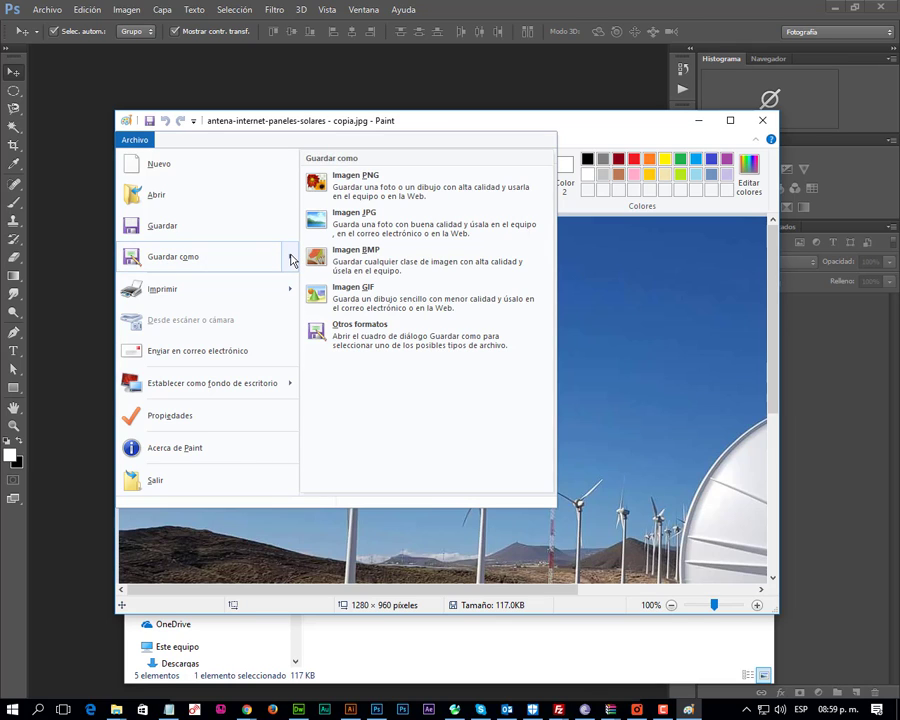
pyautogui.click(377, 218)
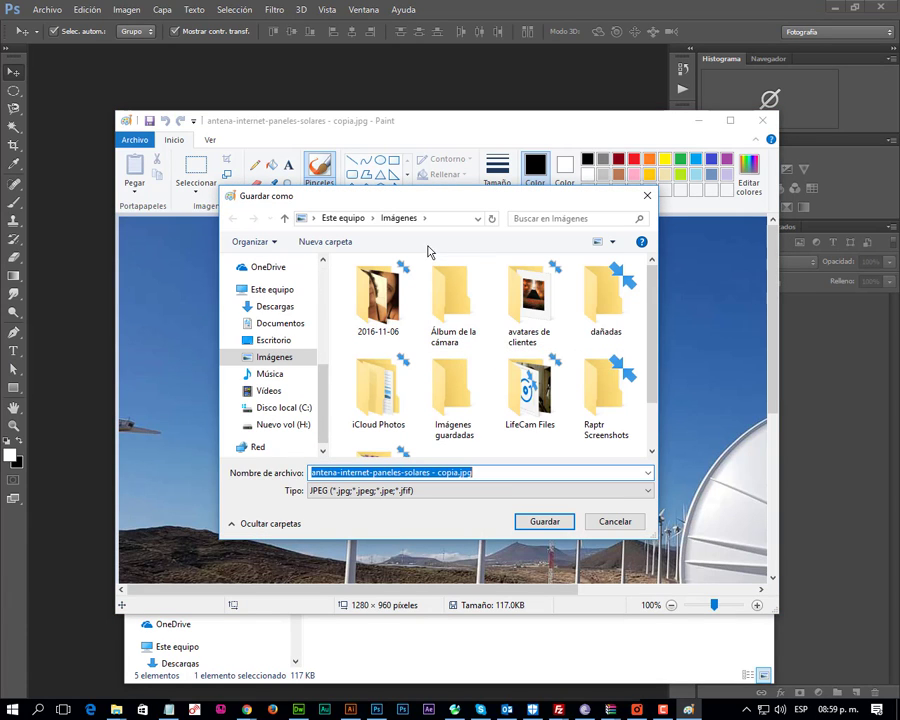
pyautogui.scroll(-1, 466, 342)
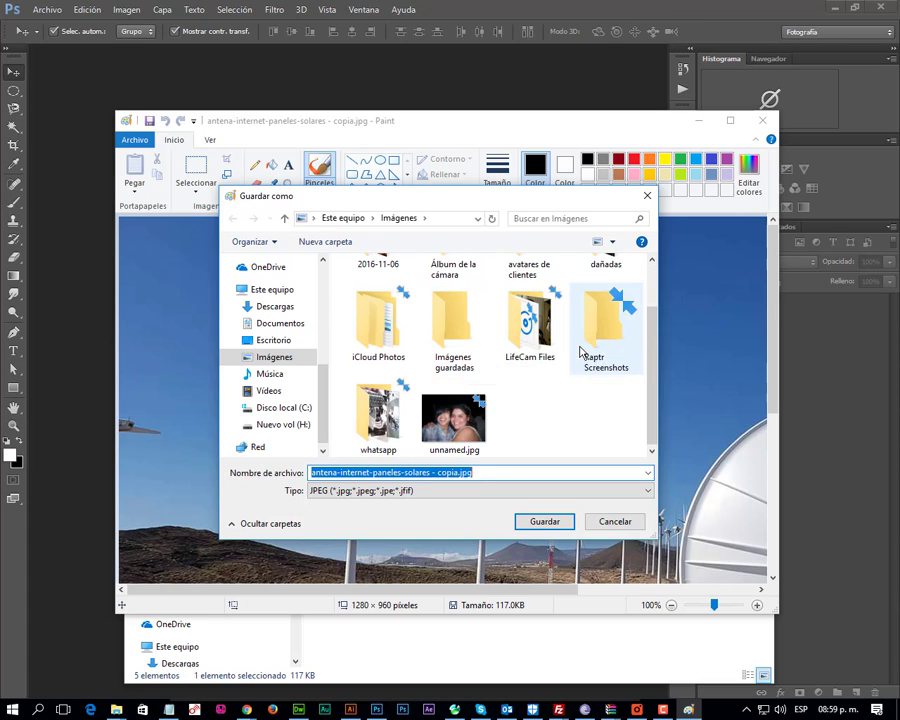
pyautogui.scroll(1, 580, 350)
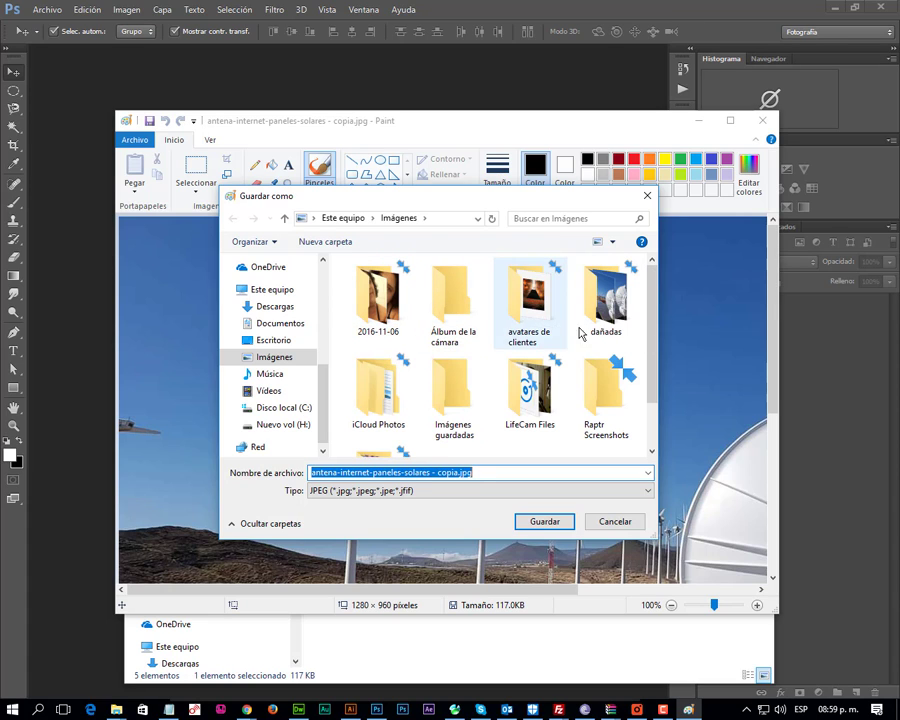
pyautogui.doubleClick(582, 325)
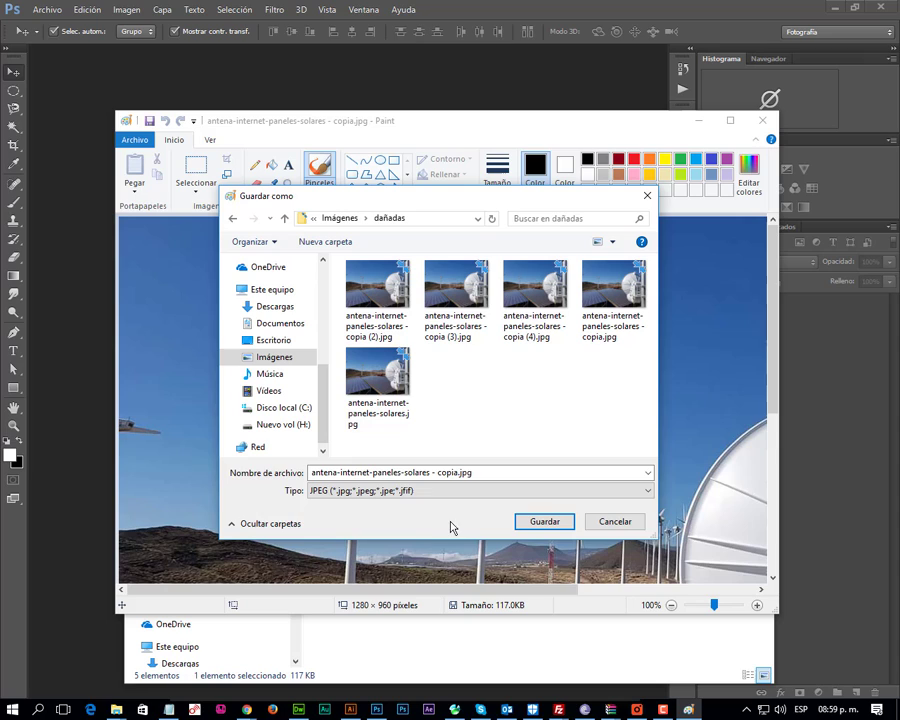
pyautogui.click(432, 471)
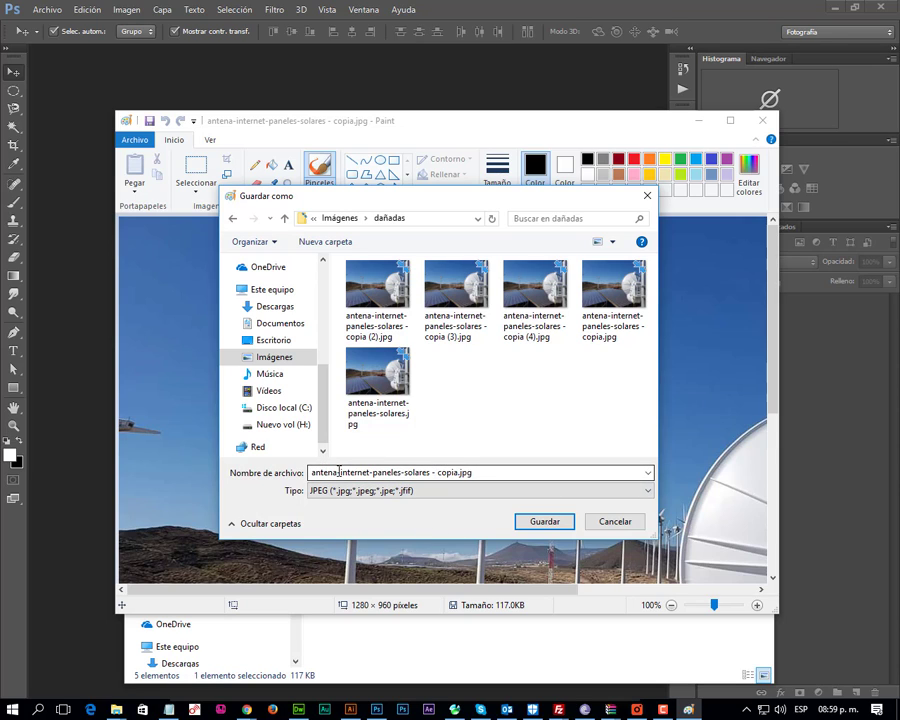
pyautogui.hotkey('ctrl', 'a')
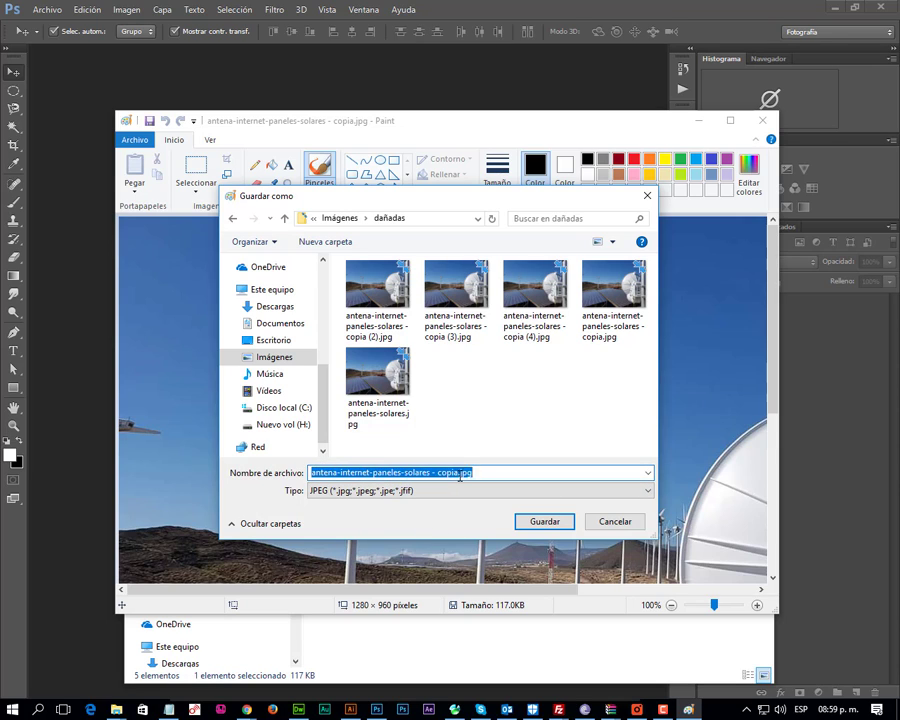
pyautogui.press('Right')
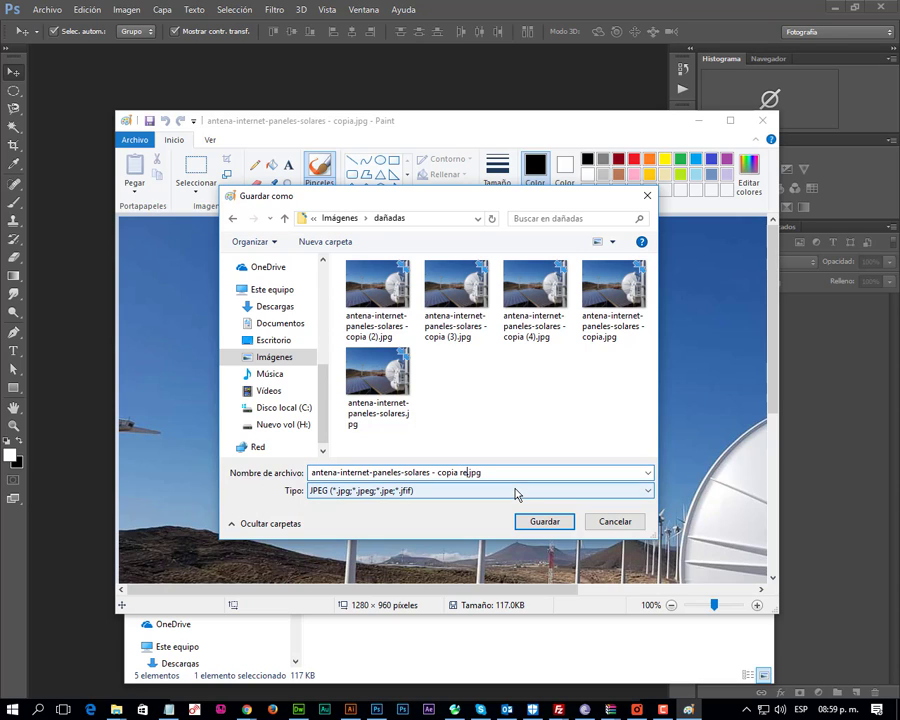
pyautogui.write('parado')
pyautogui.press('Return')
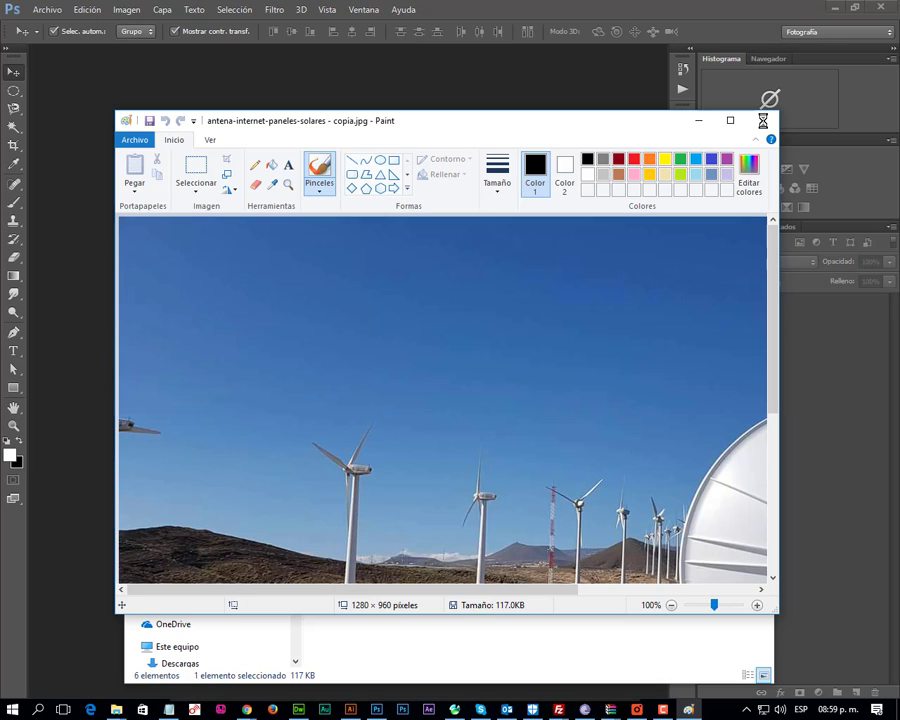
# - Close Paint, open 'copia reparado.jpg' in Photoshop without colour changes, then close it
pyautogui.click(763, 121)
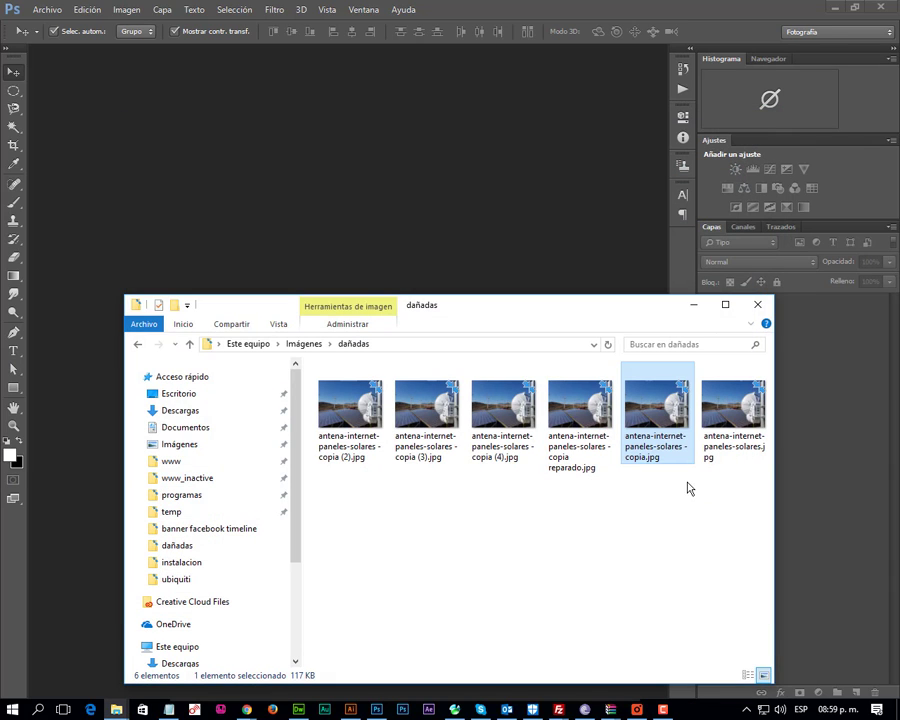
pyautogui.click(560, 470)
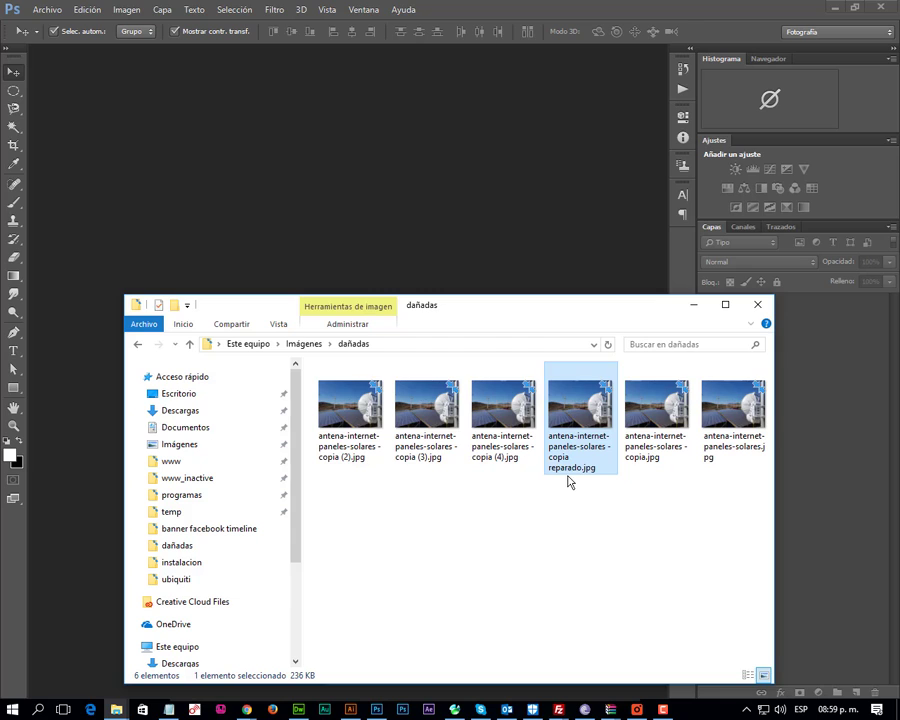
pyautogui.moveTo(567, 469); pyautogui.dragTo(480, 200)
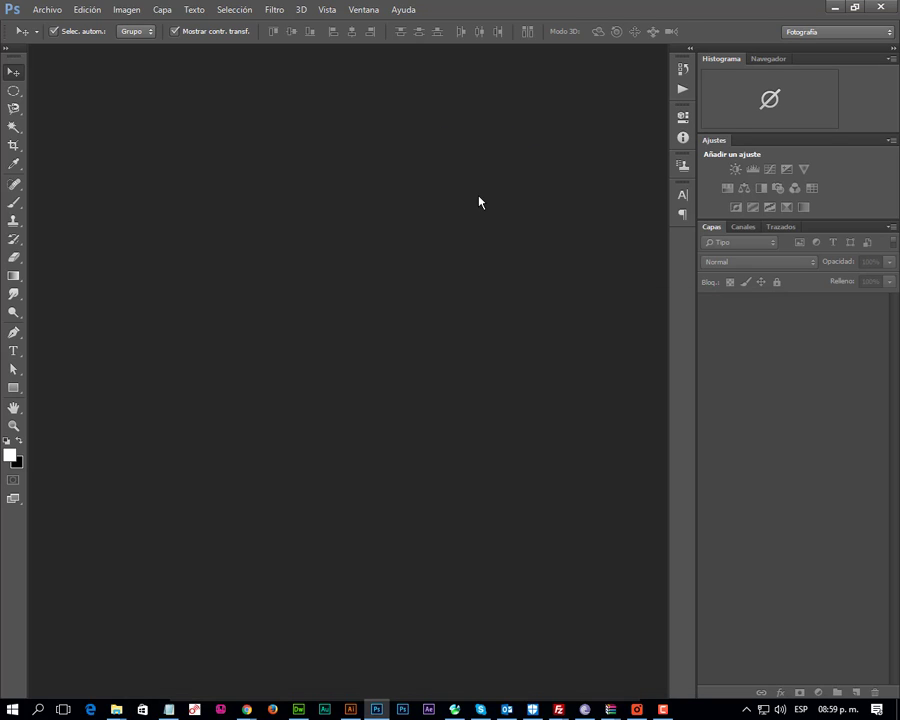
pyautogui.click(524, 339)
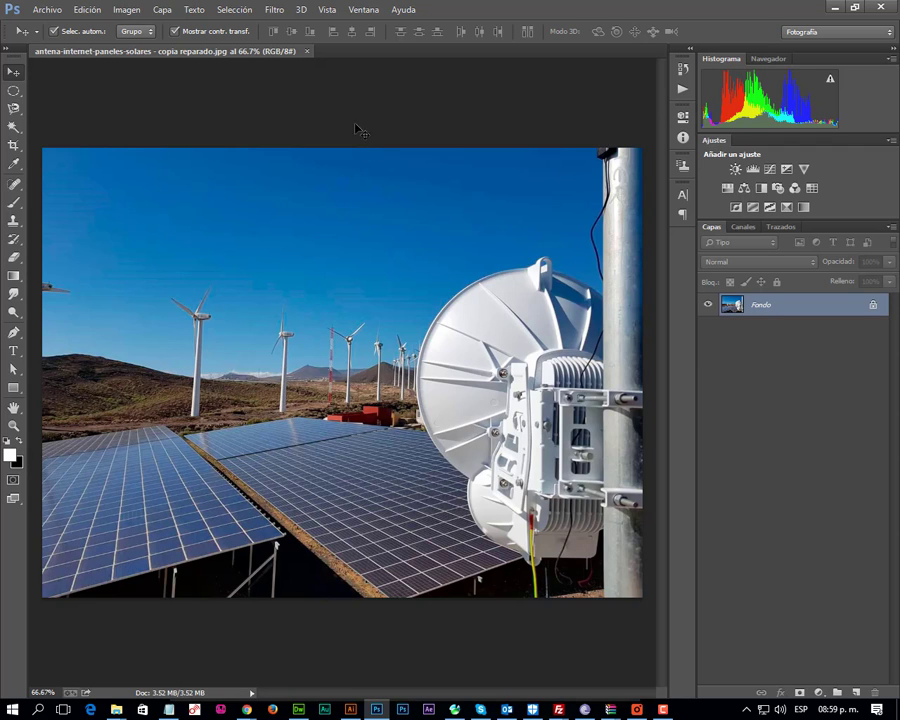
pyautogui.click(308, 51)
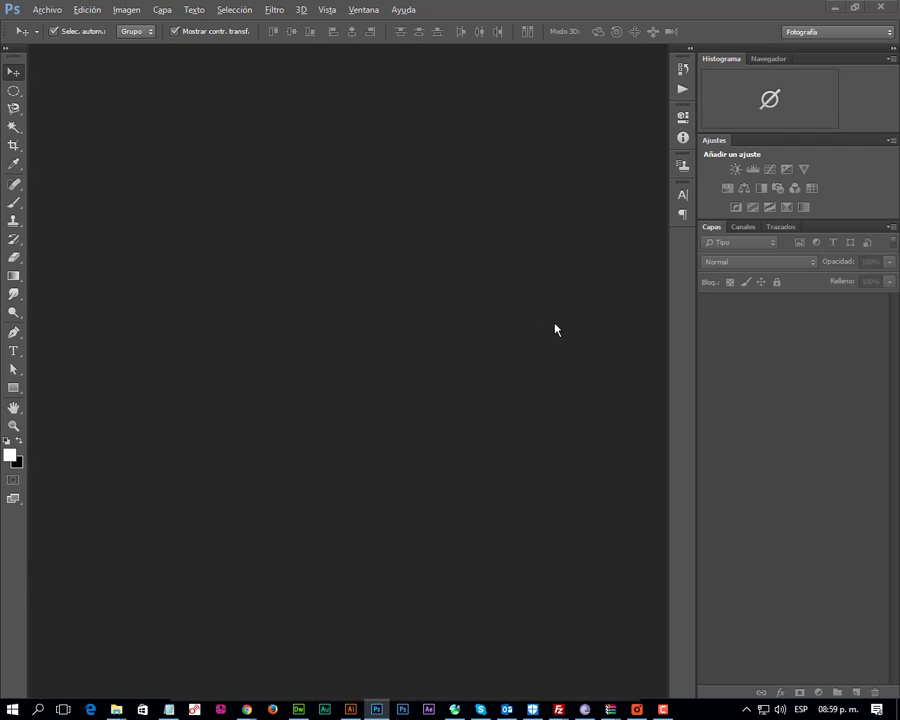
# - Delete 'copia reparado.jpg' from dañadas and return to Photoshop's Missing Profile prompt
pyautogui.hotkey('alt', 'Tab')
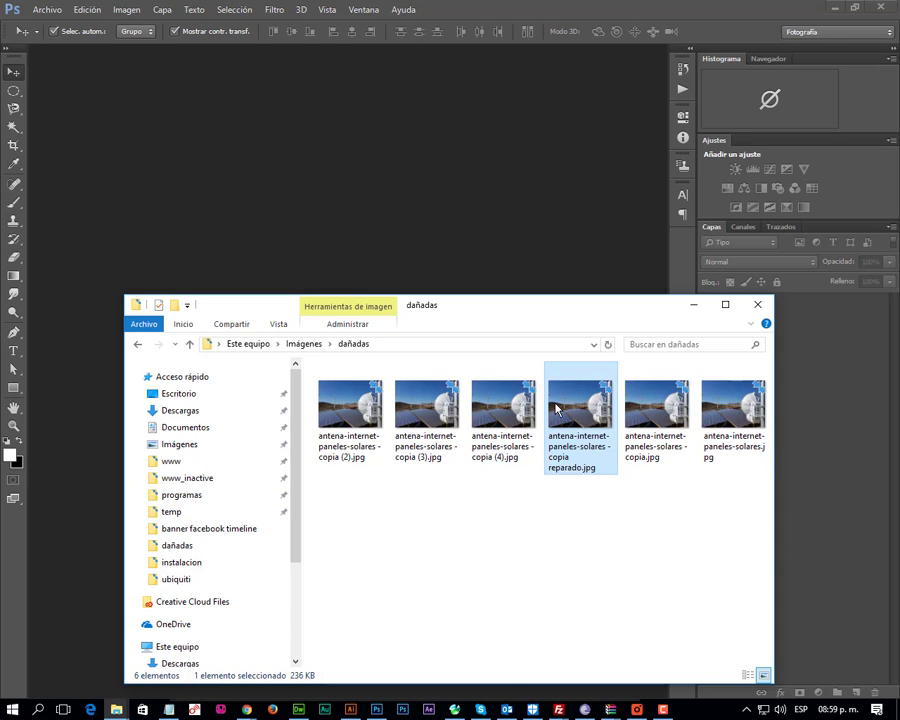
pyautogui.rightClick(567, 416)
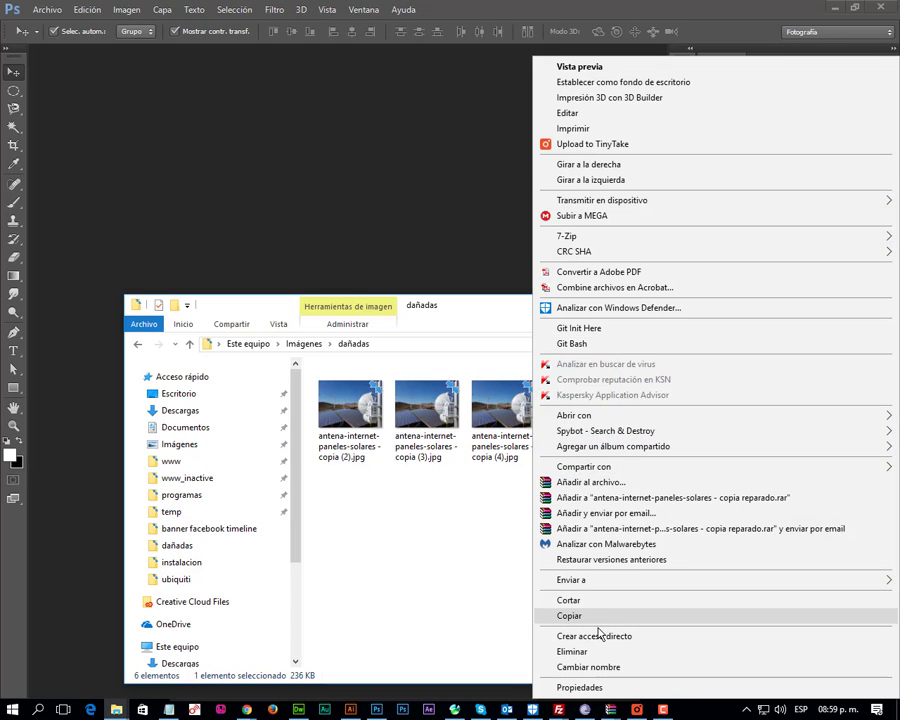
pyautogui.click(625, 613)
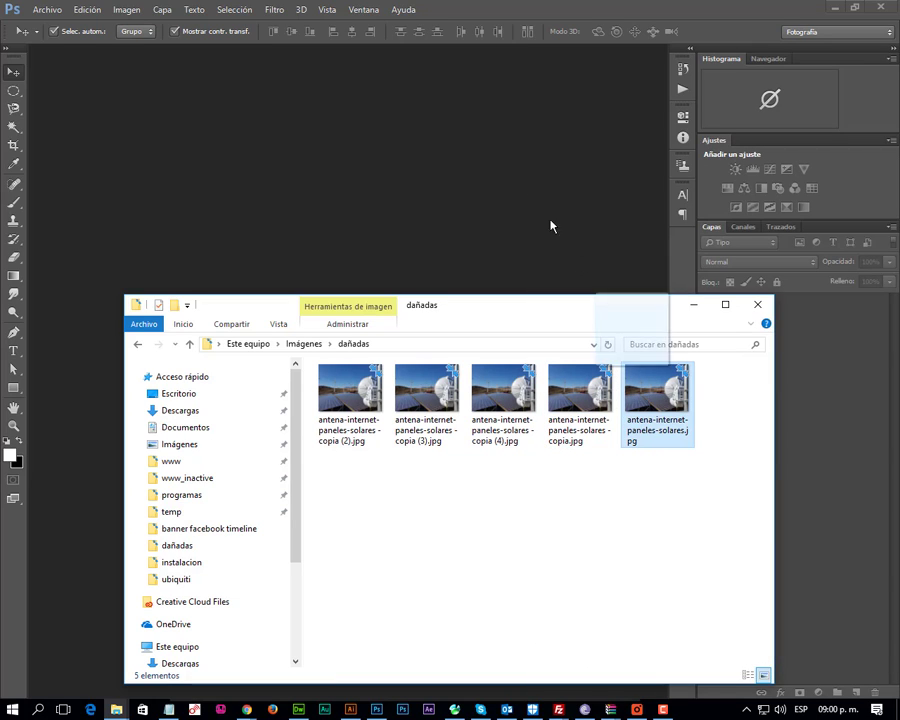
pyautogui.click(520, 192)
# - Cancel opening the original image and delete antena-internet-paneles-solares.jpg from dañadas
pyautogui.press('i')
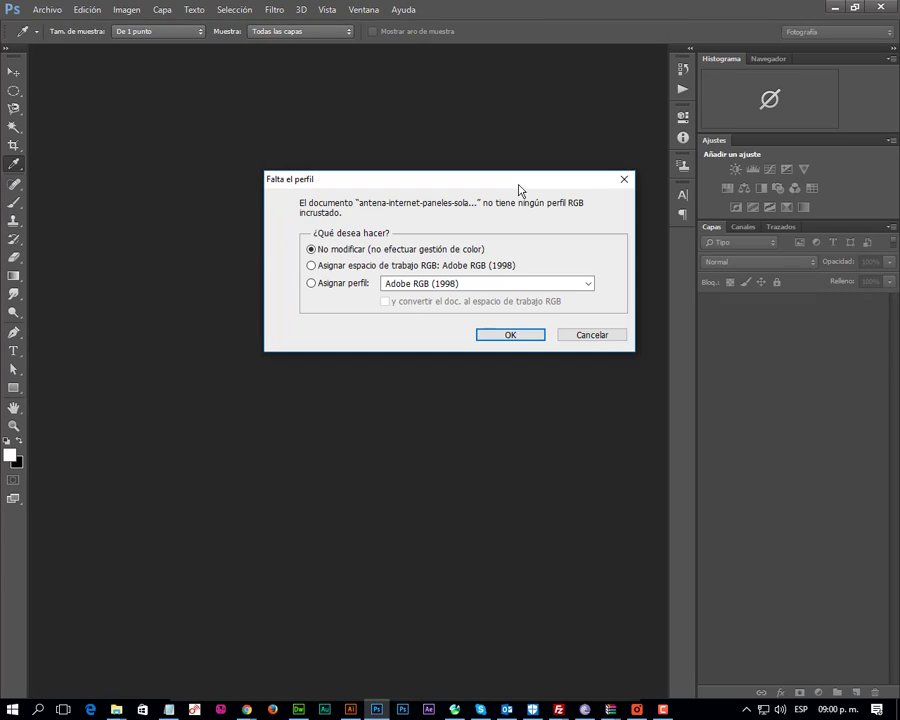
pyautogui.click(593, 335)
pyautogui.hotkey('alt', 'Tab')
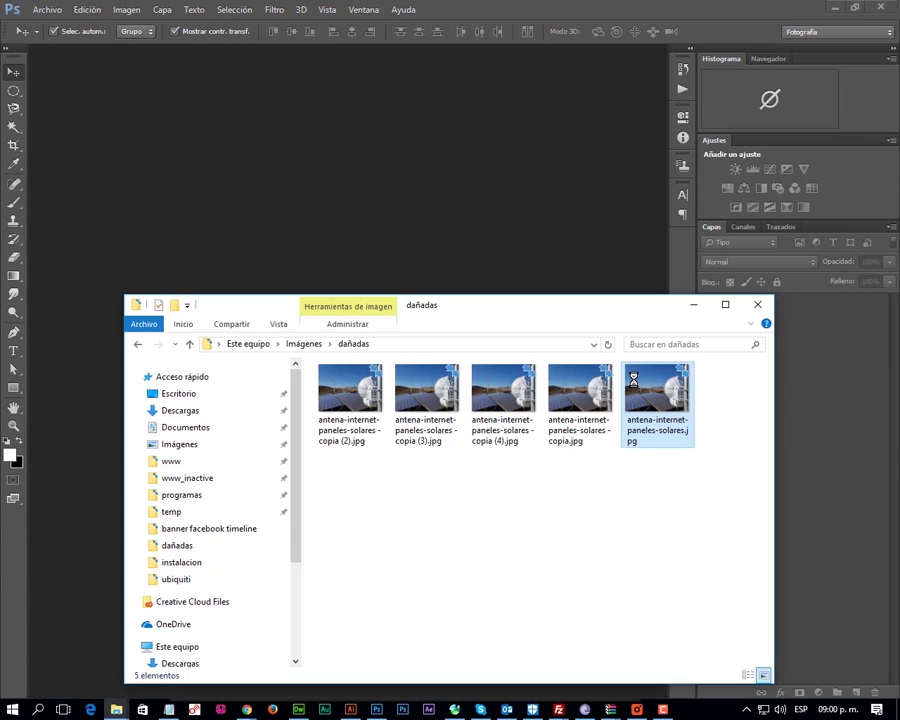
pyautogui.rightClick(633, 379)
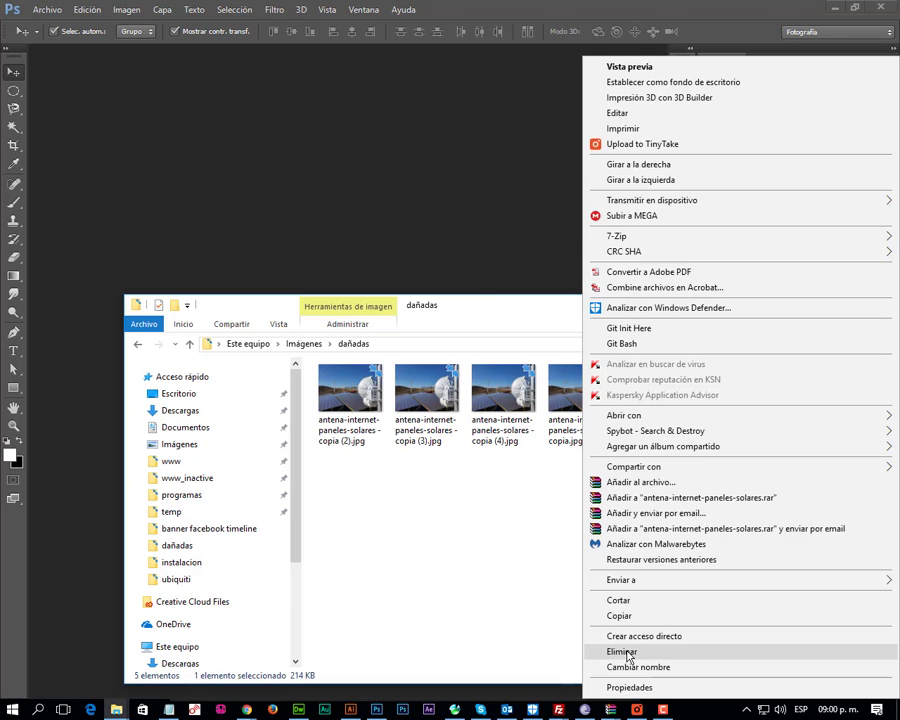
pyautogui.press('Escape')
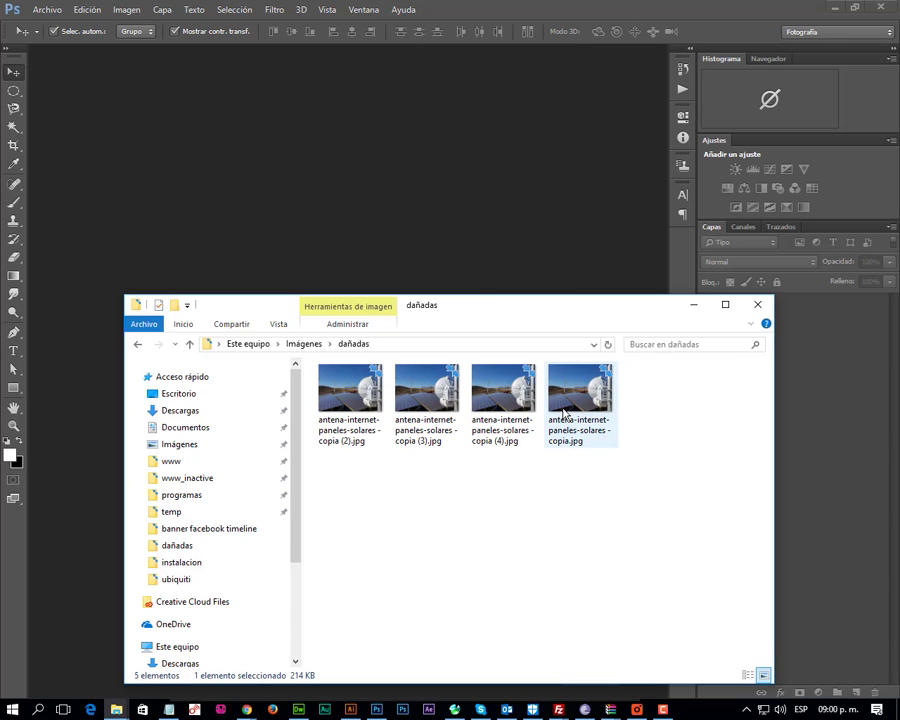
# - Try opening copia.jpg in Photoshop again and dismiss the program error
pyautogui.moveTo(563, 413); pyautogui.dragTo(484, 189)
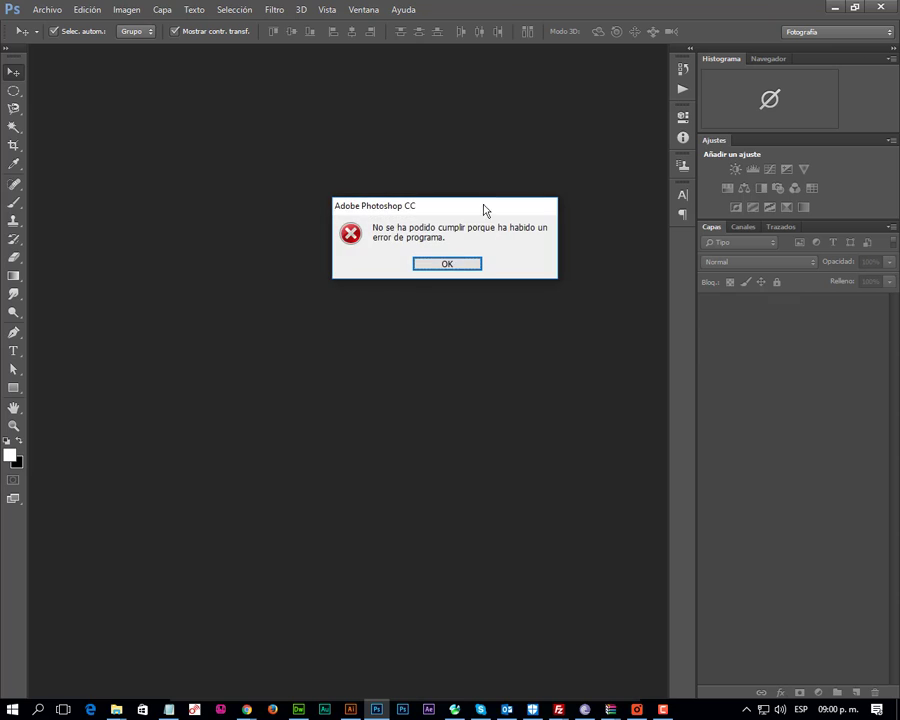
pyautogui.click(452, 265)
pyautogui.hotkey('alt', 'Tab')
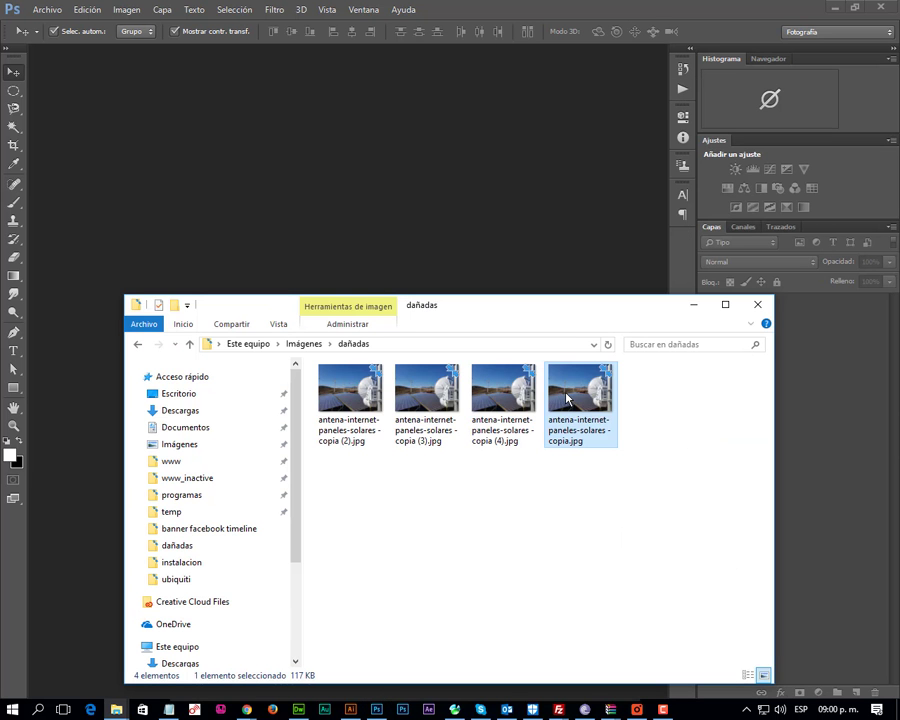
# - Open antena-internet-paneles-solares - copia.jpg in the Fotos app via Abrir con
pyautogui.rightClick(566, 398)
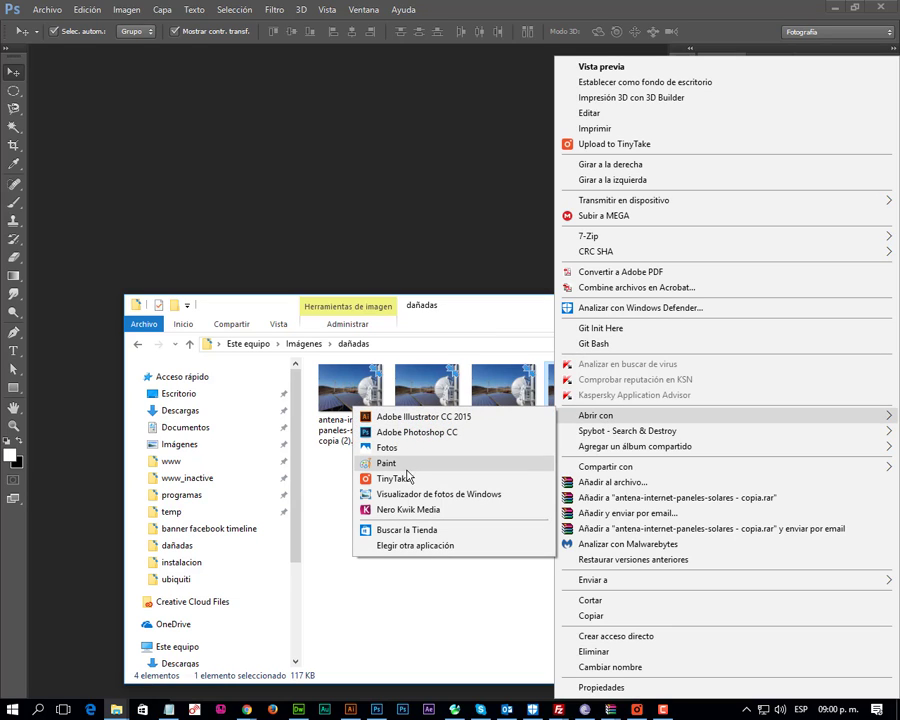
pyautogui.moveTo(720, 415)
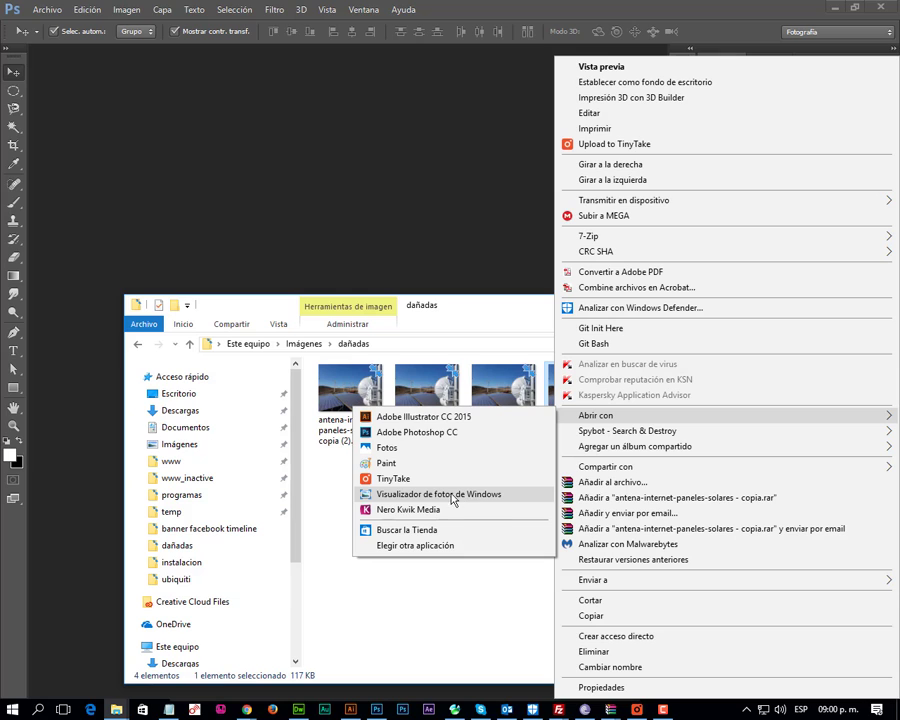
pyautogui.click(395, 450)
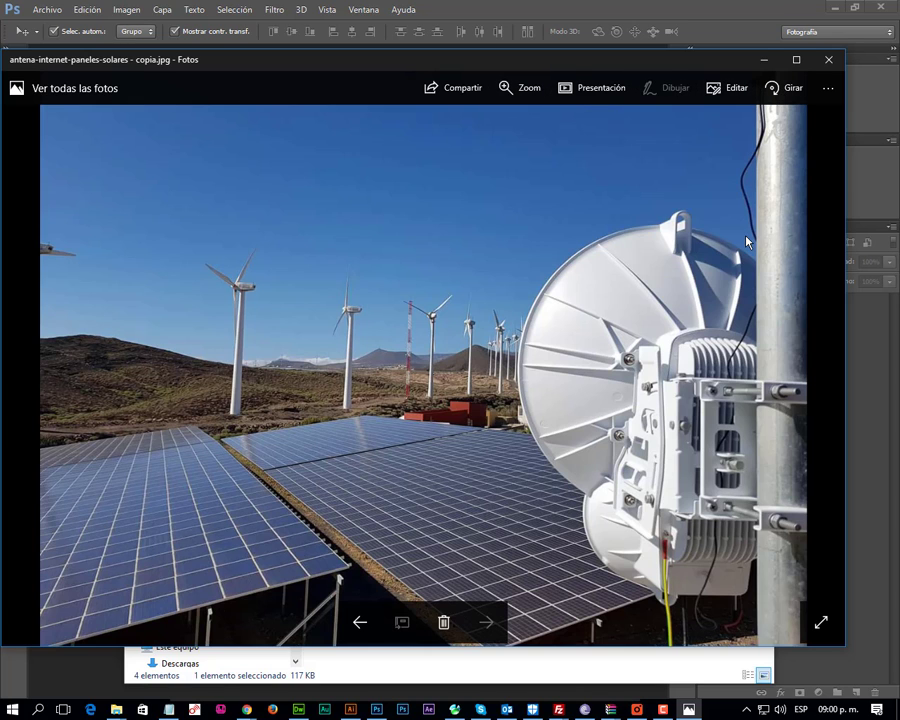
# - Rotate copia.jpg in quarter turns until it stands upright in landscape, then close Photos
pyautogui.hotkey('ctrl', 'r')
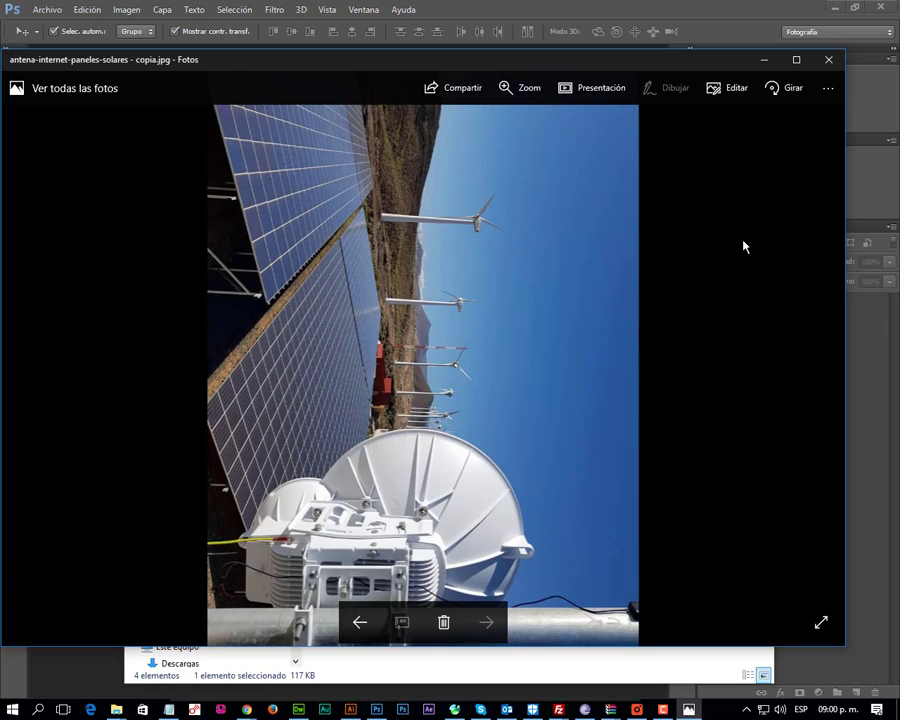
pyautogui.click(826, 90)
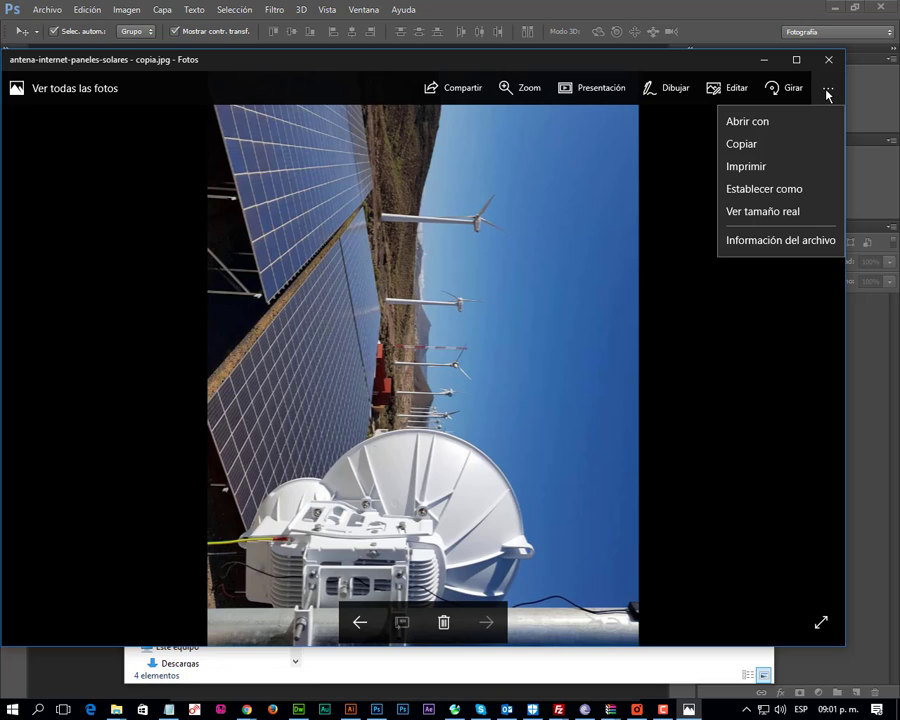
pyautogui.click(828, 92)
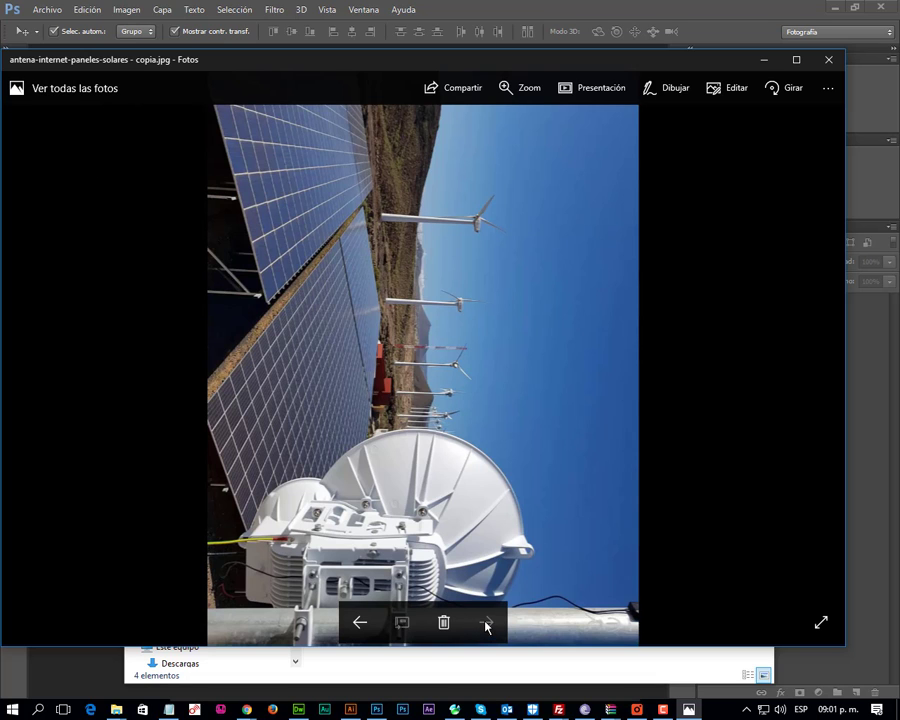
pyautogui.click(358, 622)
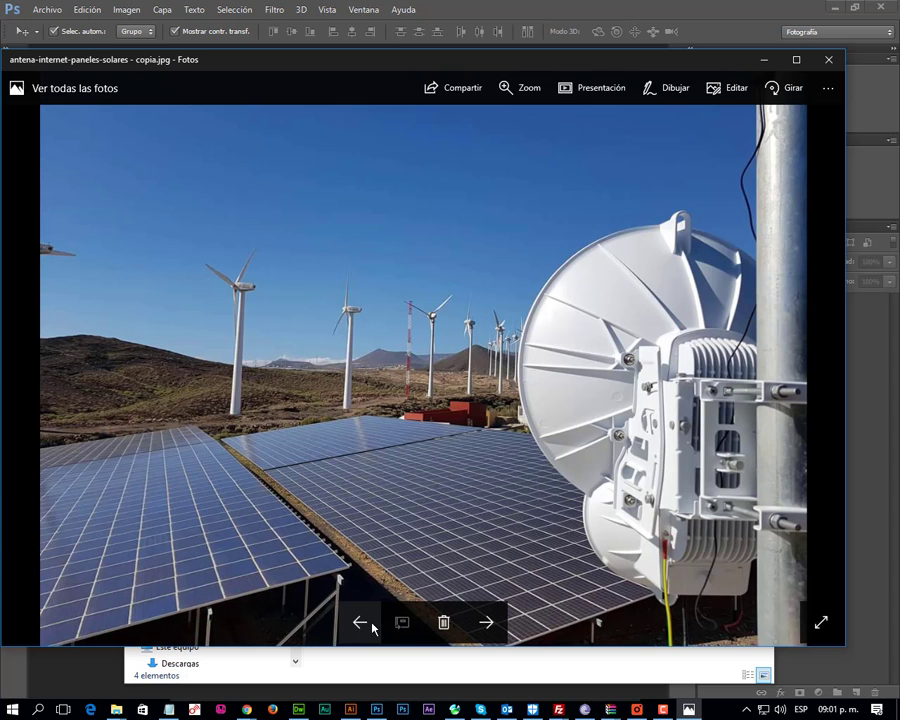
pyautogui.click(488, 626)
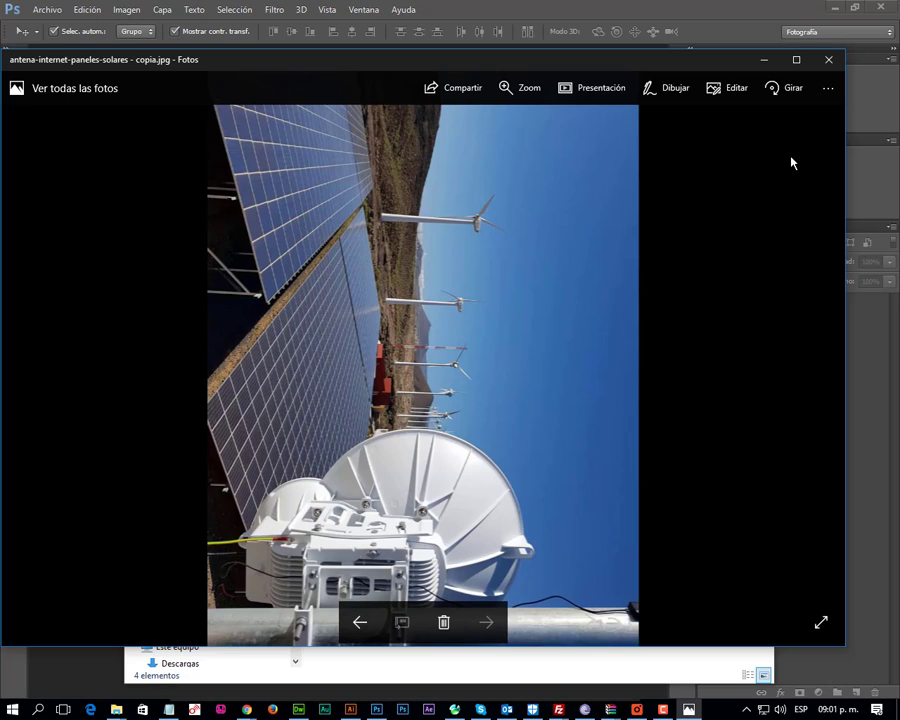
pyautogui.click(785, 92)
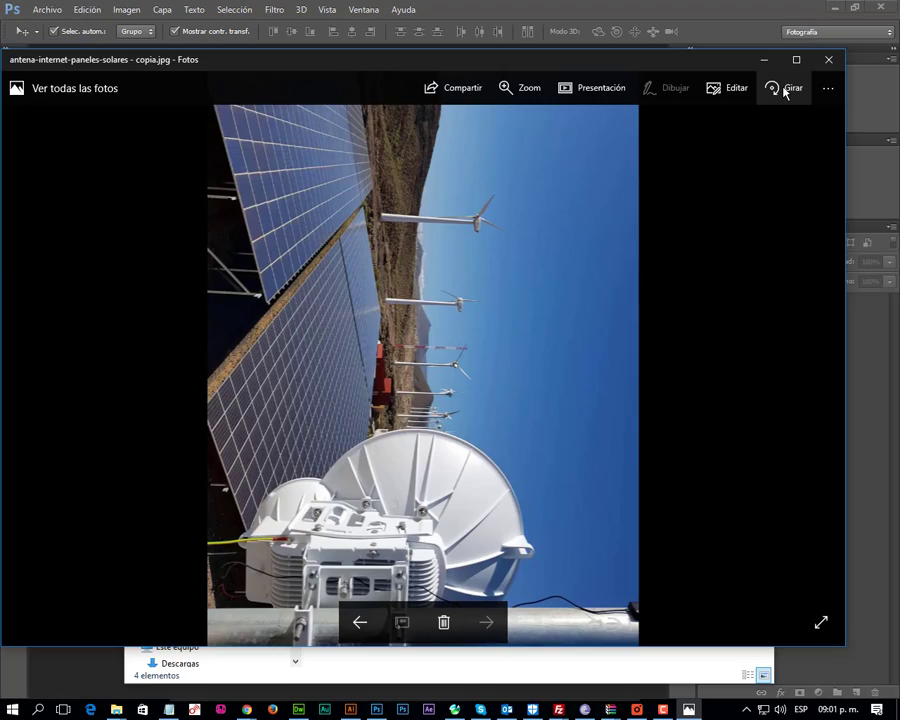
pyautogui.click(785, 92)
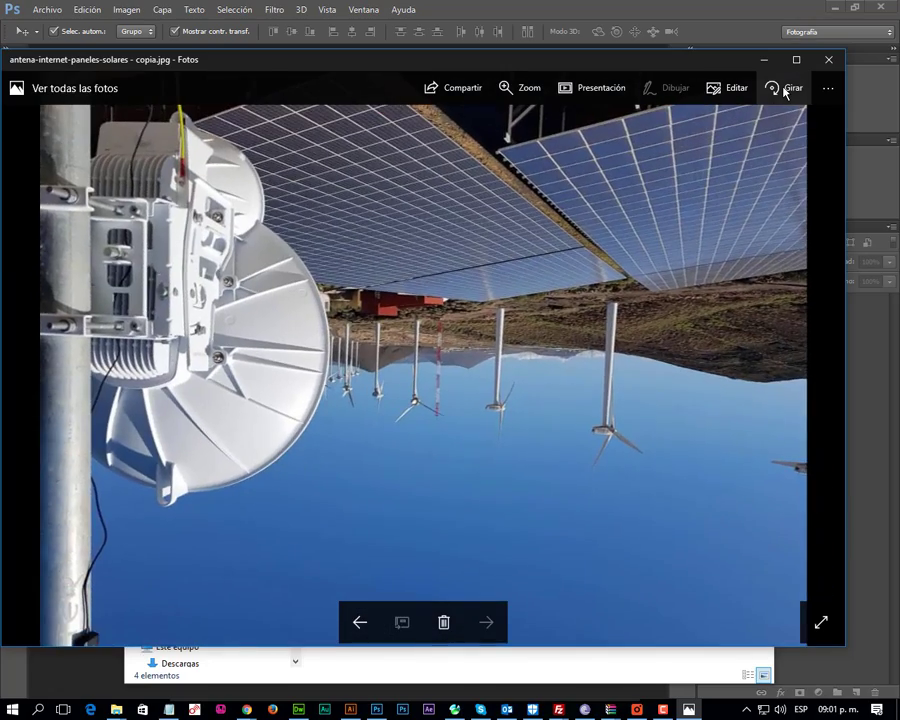
pyautogui.click(785, 92)
pyautogui.click(785, 92)
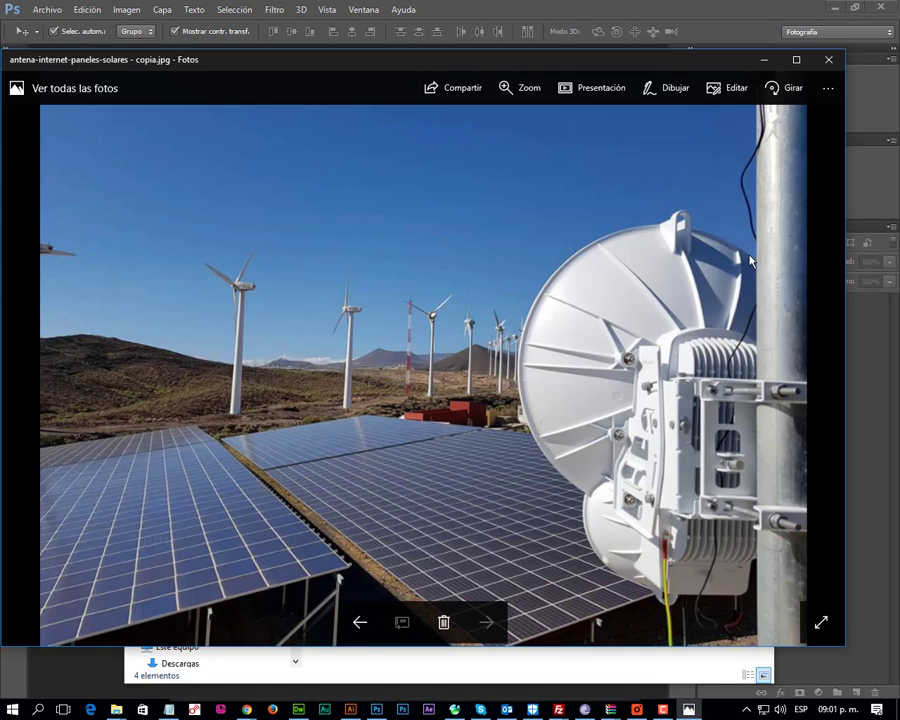
pyautogui.hotkey('alt', 'F4')
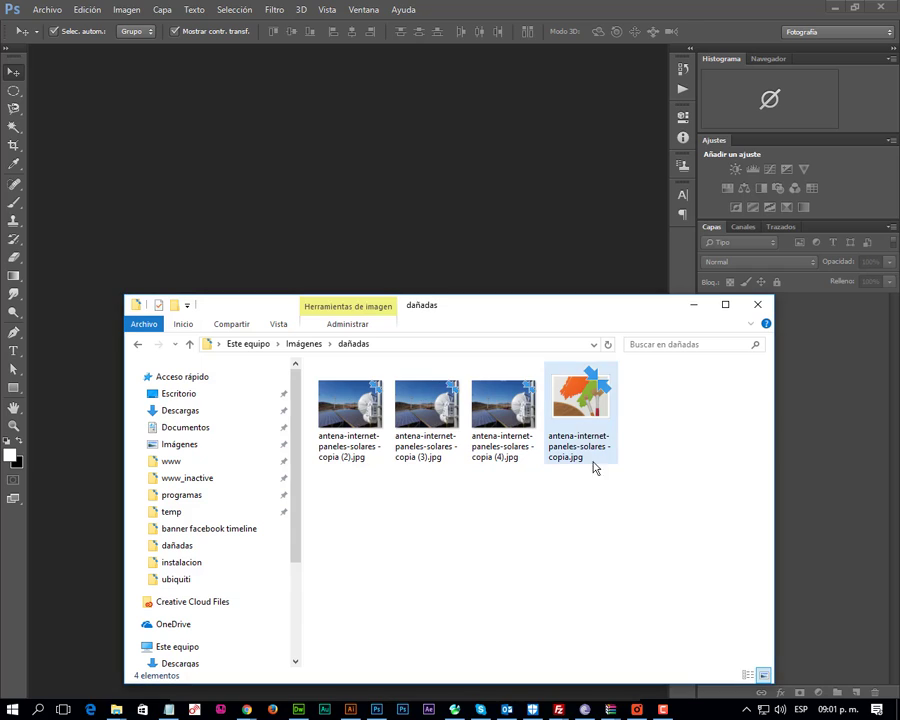
pyautogui.moveTo(580, 410); pyautogui.dragTo(568, 200)
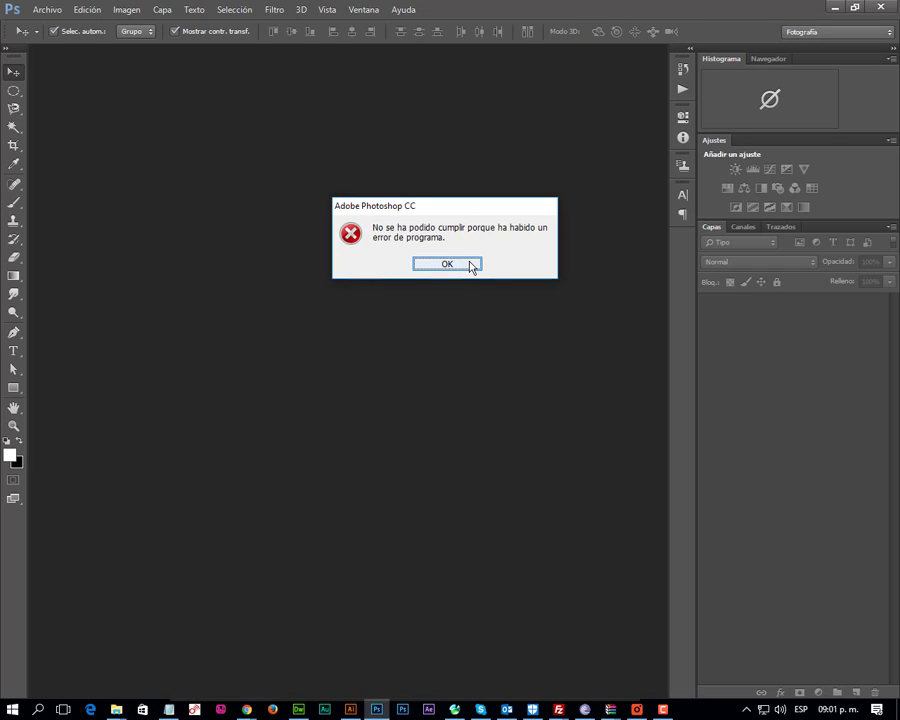
pyautogui.click(472, 264)
pyautogui.hotkey('alt', 'Tab')
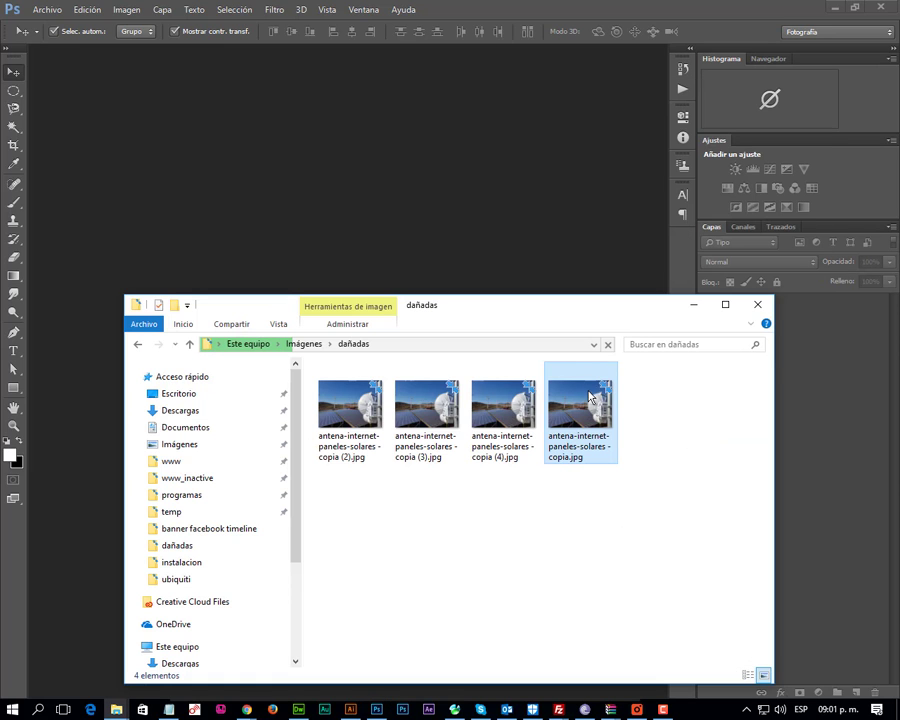
pyautogui.moveTo(580, 412); pyautogui.dragTo(514, 167)
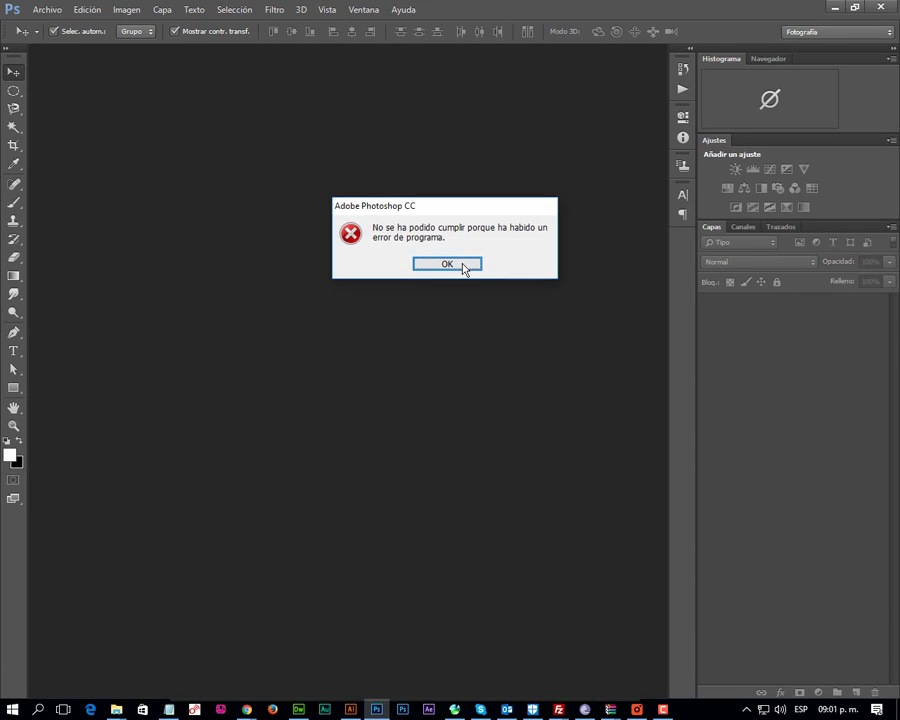
pyautogui.click(462, 264)
pyautogui.hotkey('alt', 'Tab')
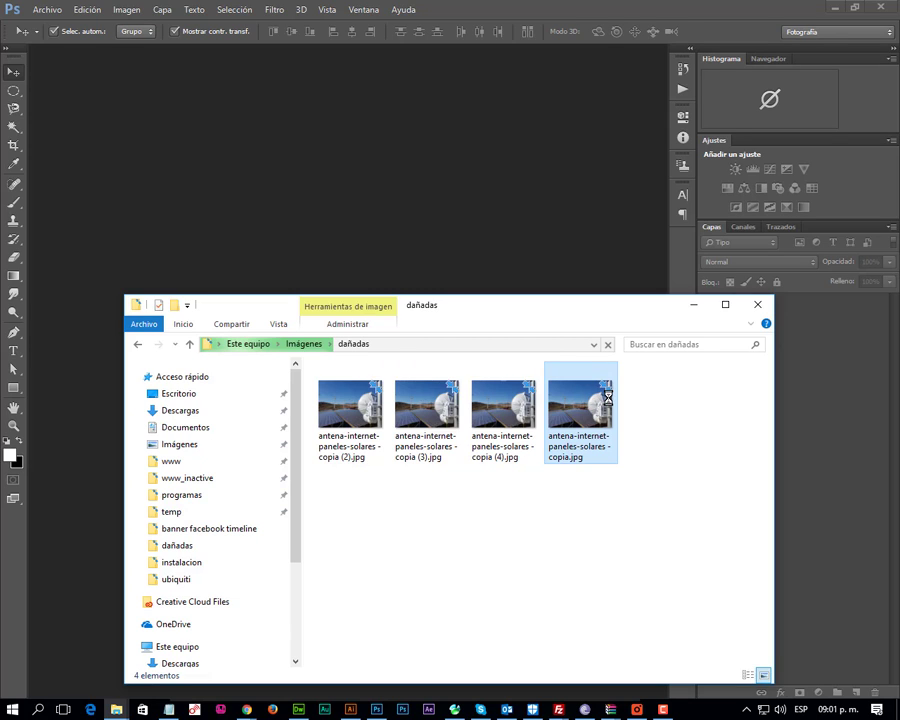
# - Open 'antena-internet-paneles-solares - copia.jpg' in the Photos app using Abrir con > Fotos
pyautogui.rightClick(609, 402)
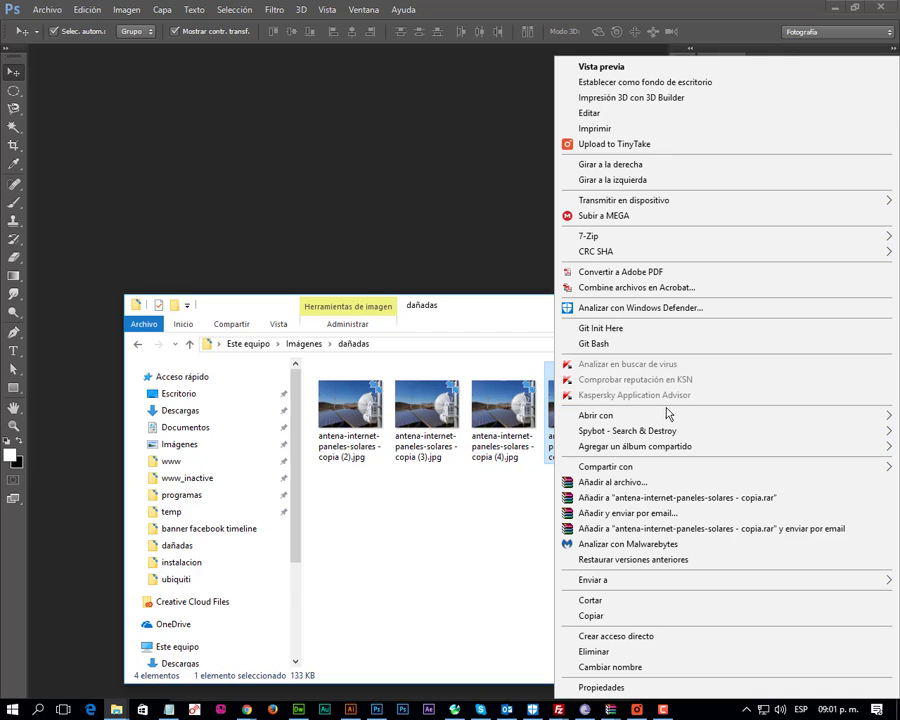
pyautogui.moveTo(640, 415)
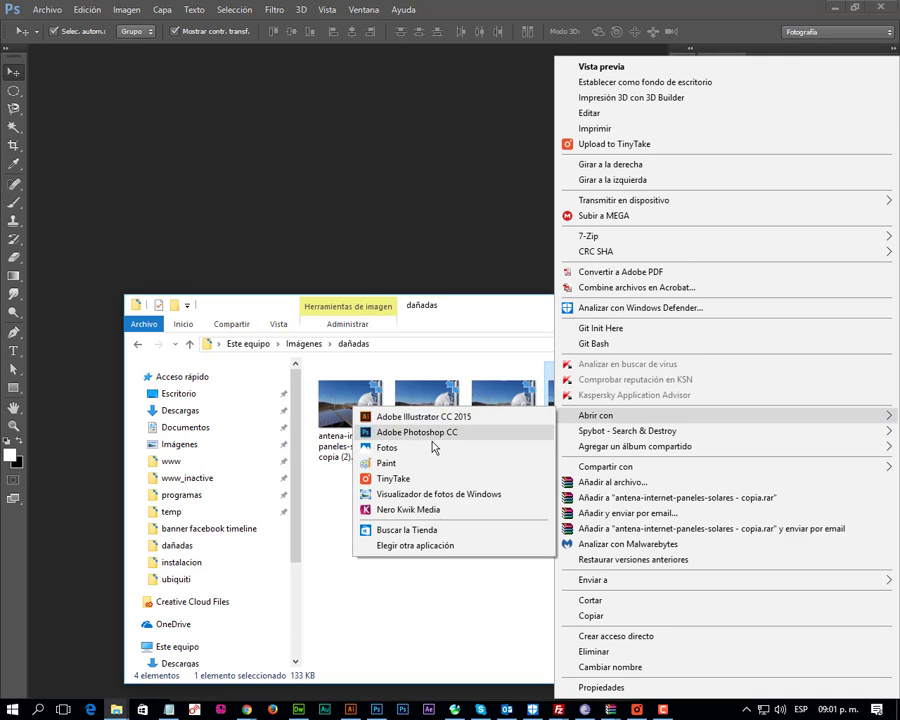
pyautogui.click(370, 448)
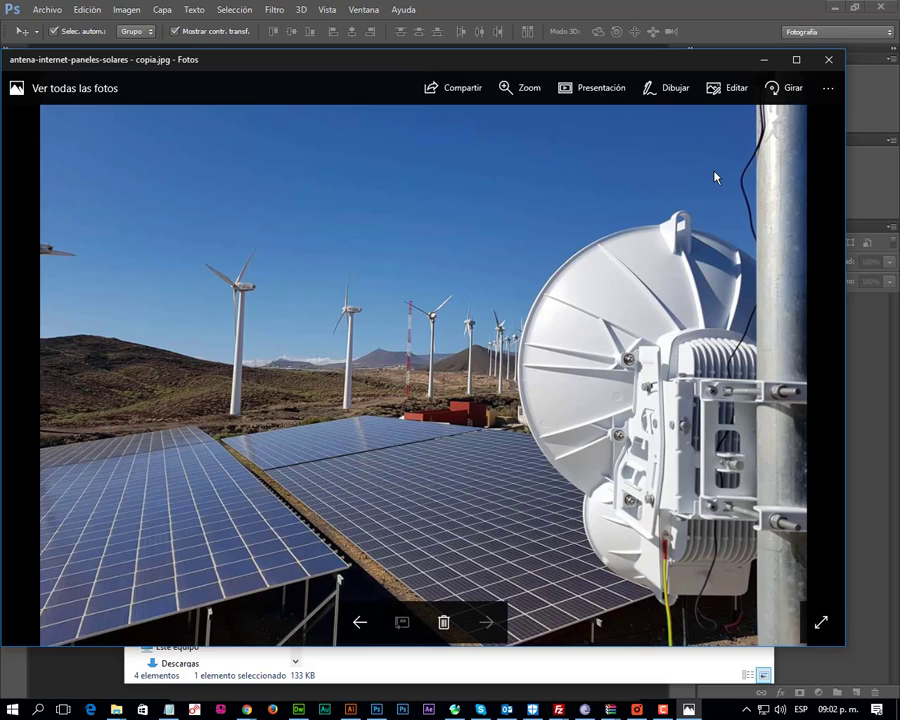
# - Rotate copia.jpg a quarter turn in Photos without making other edits
pyautogui.click(727, 102)
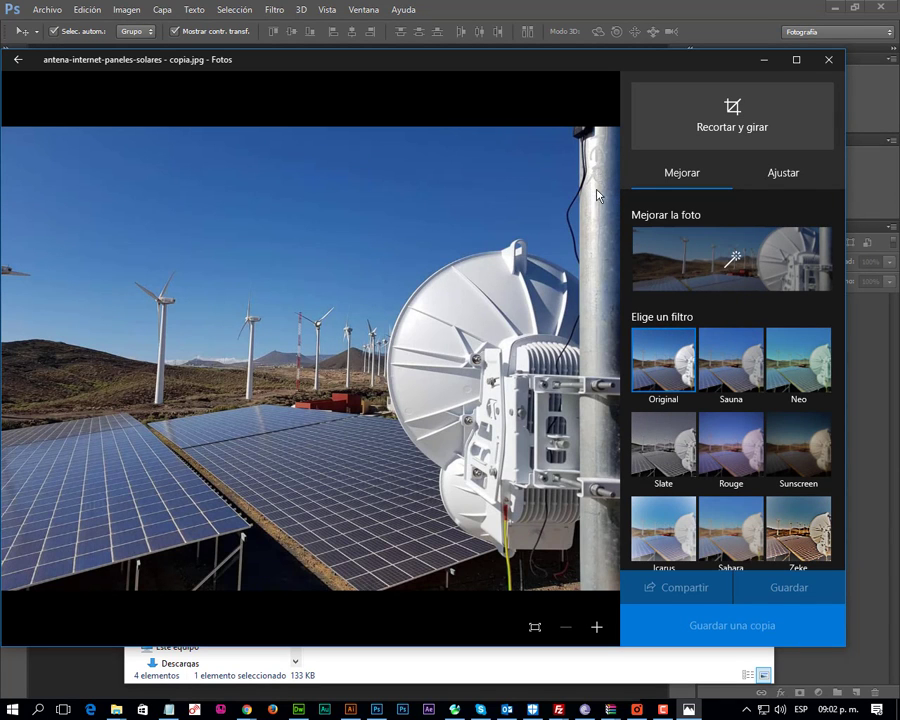
pyautogui.click(18, 59)
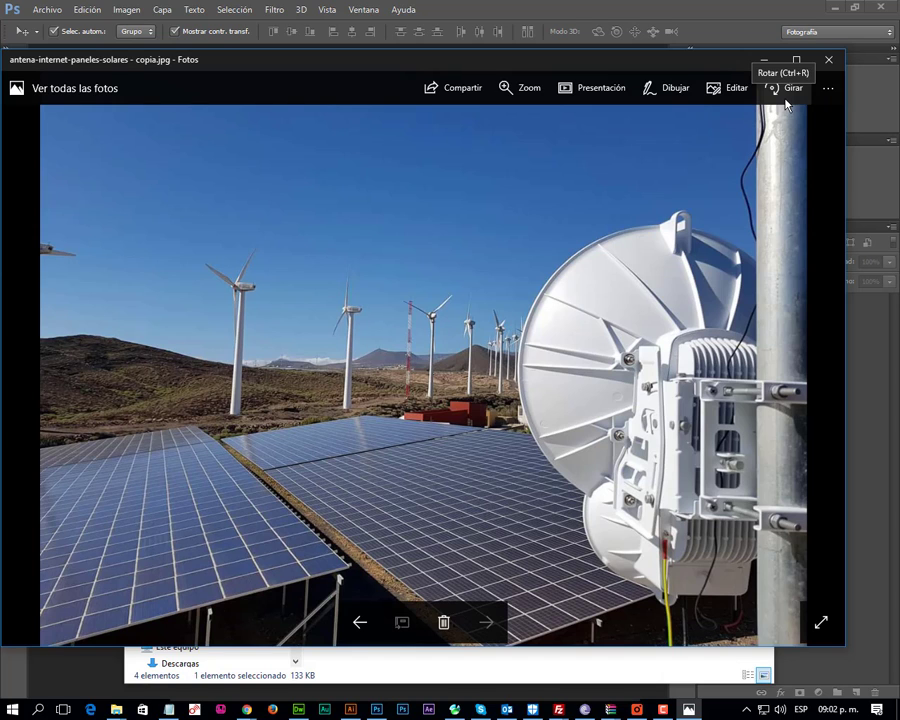
pyautogui.click(787, 104)
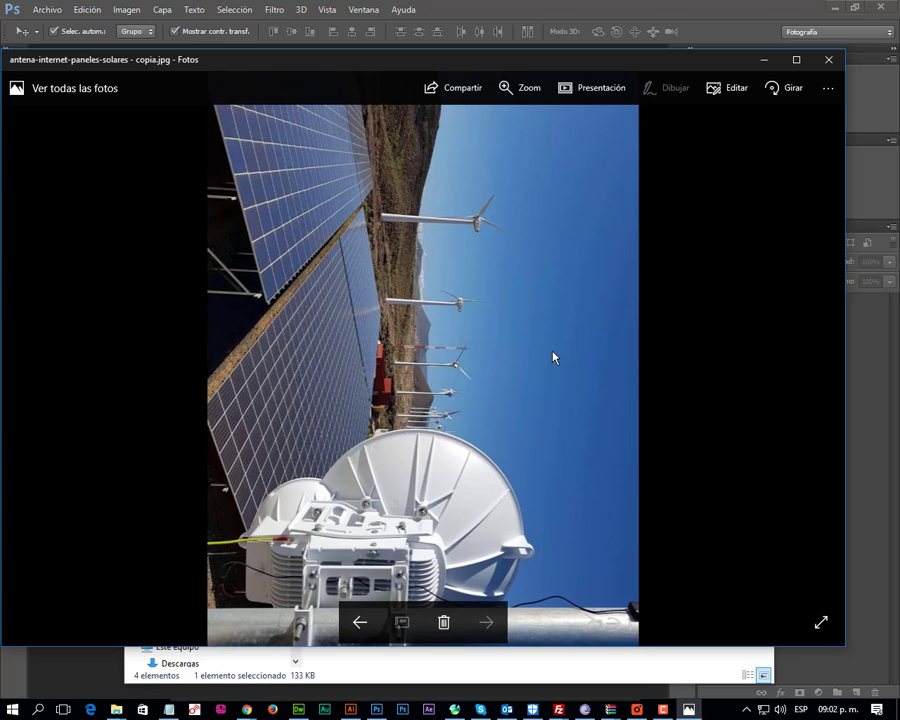
# - Browse through the other photo copies, then return to the folder window
pyautogui.click(358, 620)
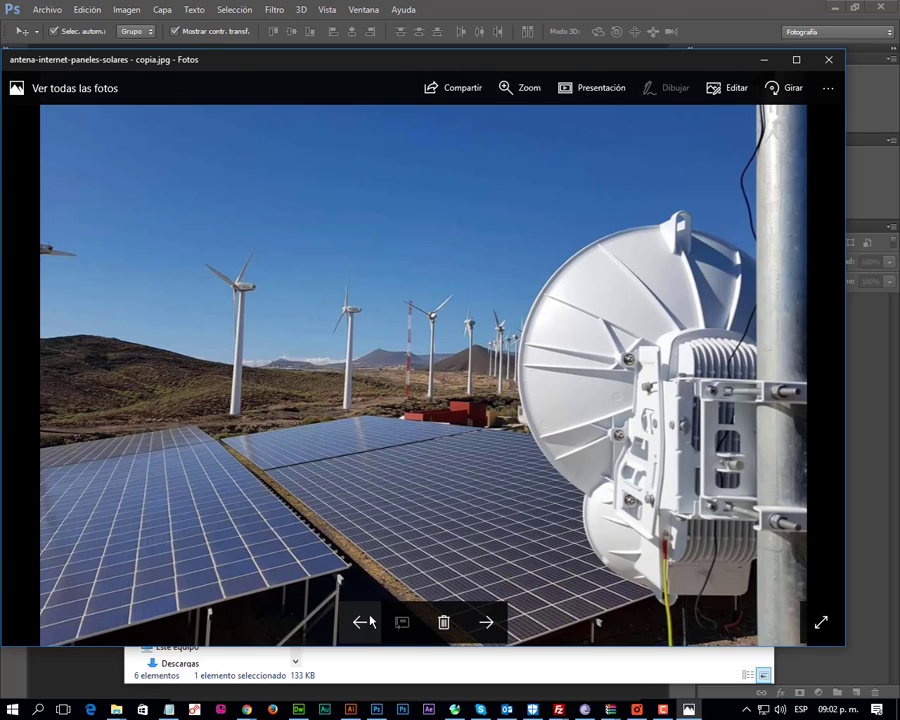
pyautogui.click(486, 621)
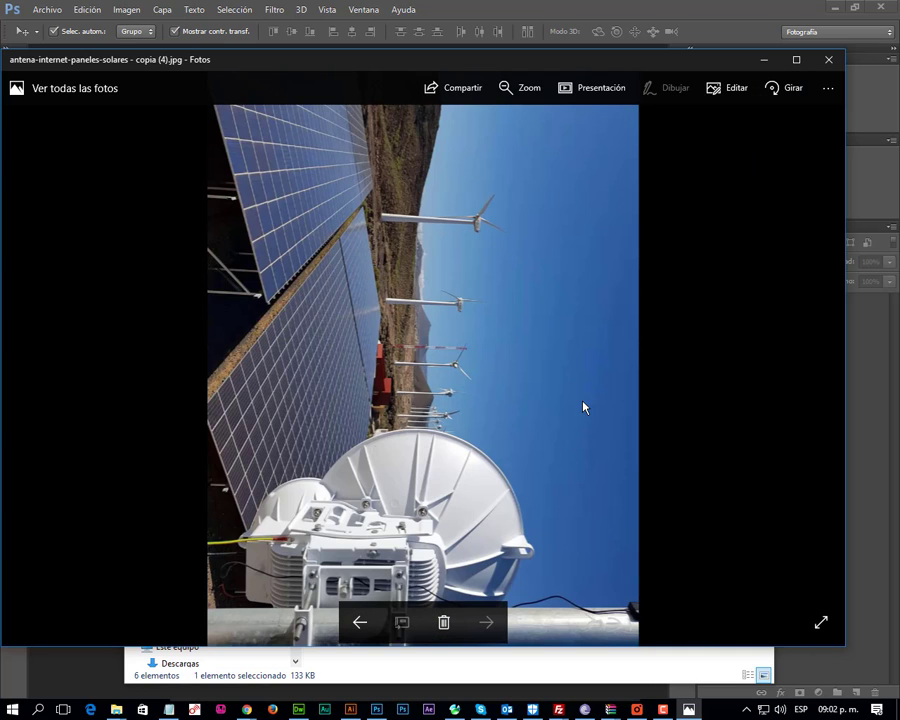
pyautogui.hotkey('alt', 'Tab')
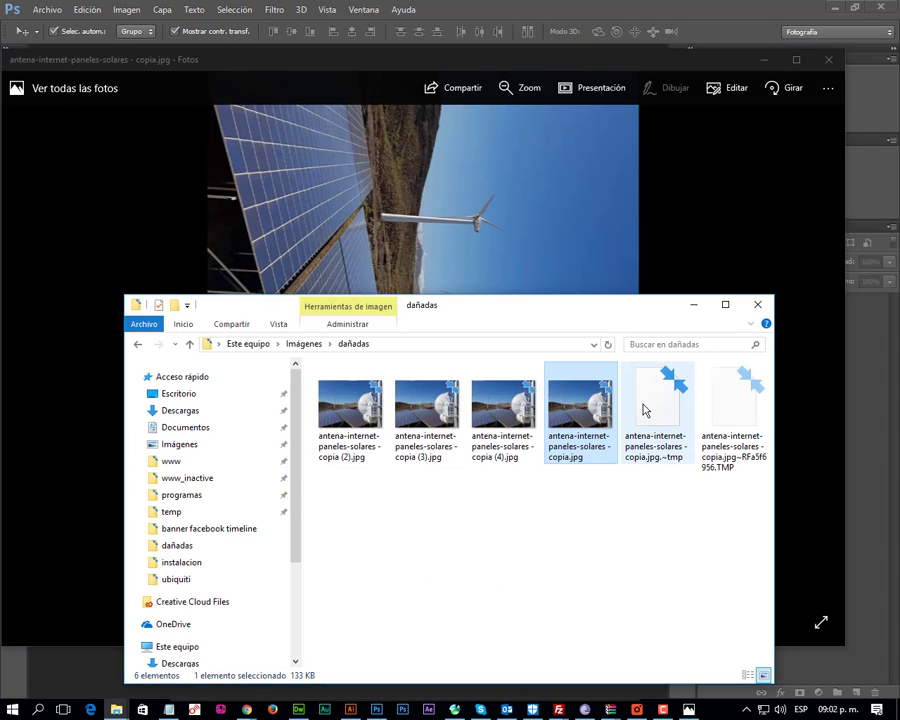
# - Reopen copia.jpg from the dañadas folder in its default viewer, then close that viewer
pyautogui.click(765, 61)
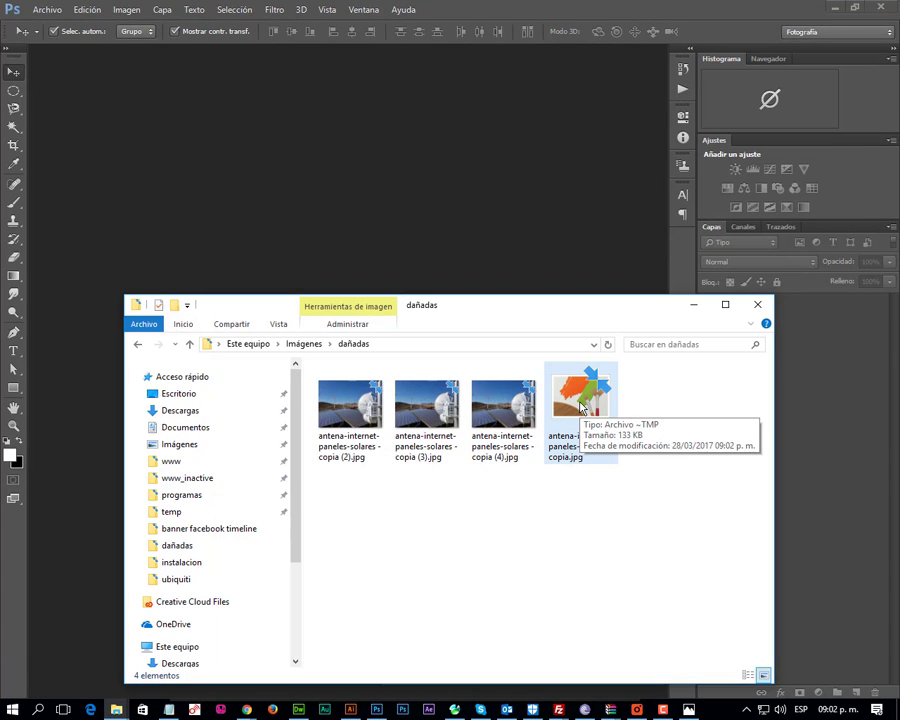
pyautogui.click(575, 410)
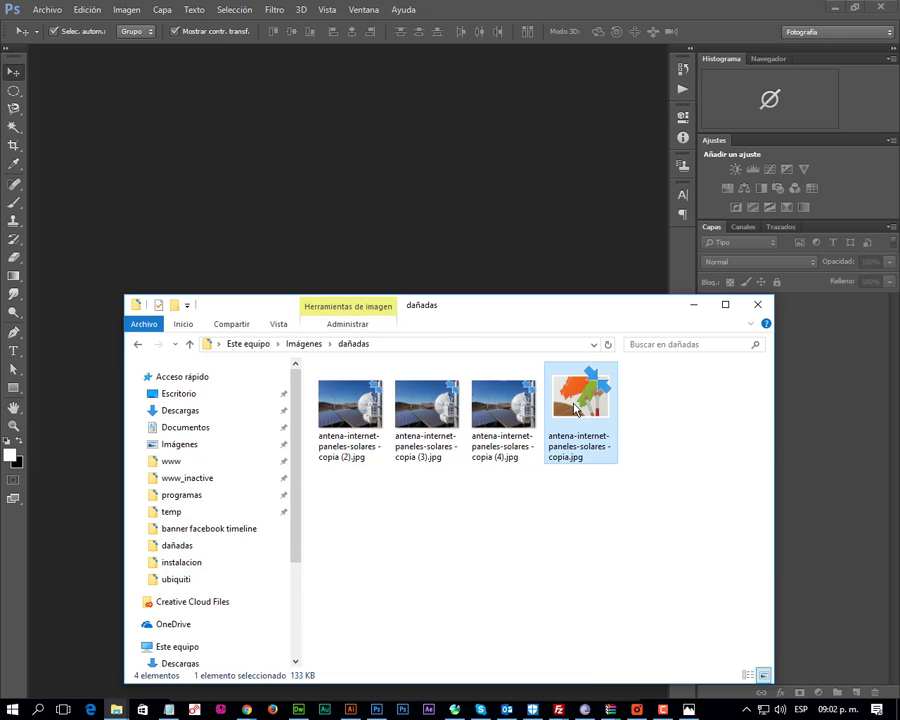
pyautogui.press('Return')
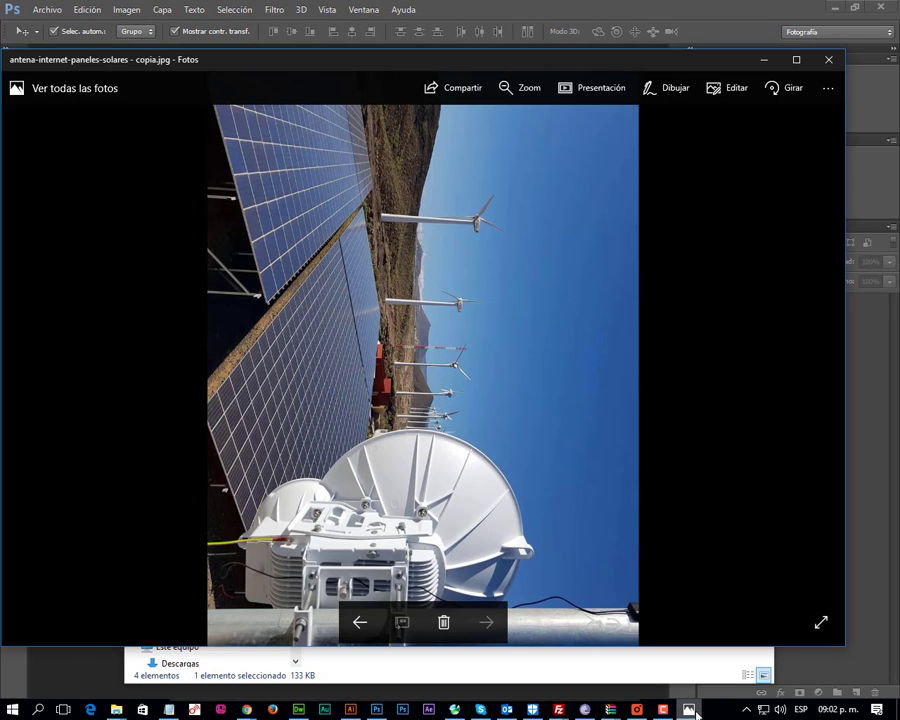
pyautogui.click(832, 60)
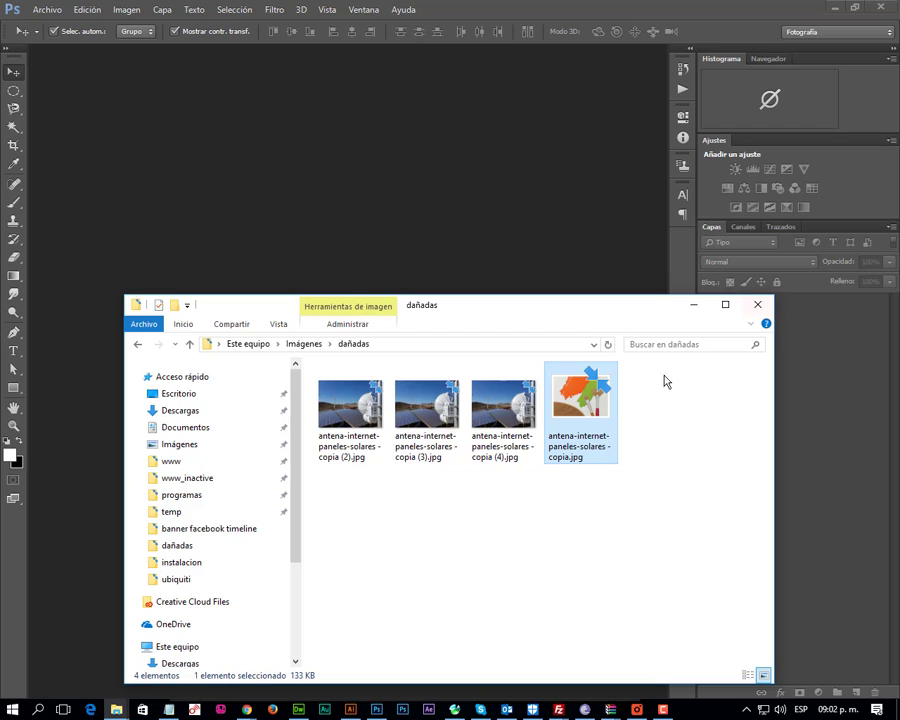
# - Refresh the dañadas folder contents and reselect copia.jpg
pyautogui.click(628, 390)
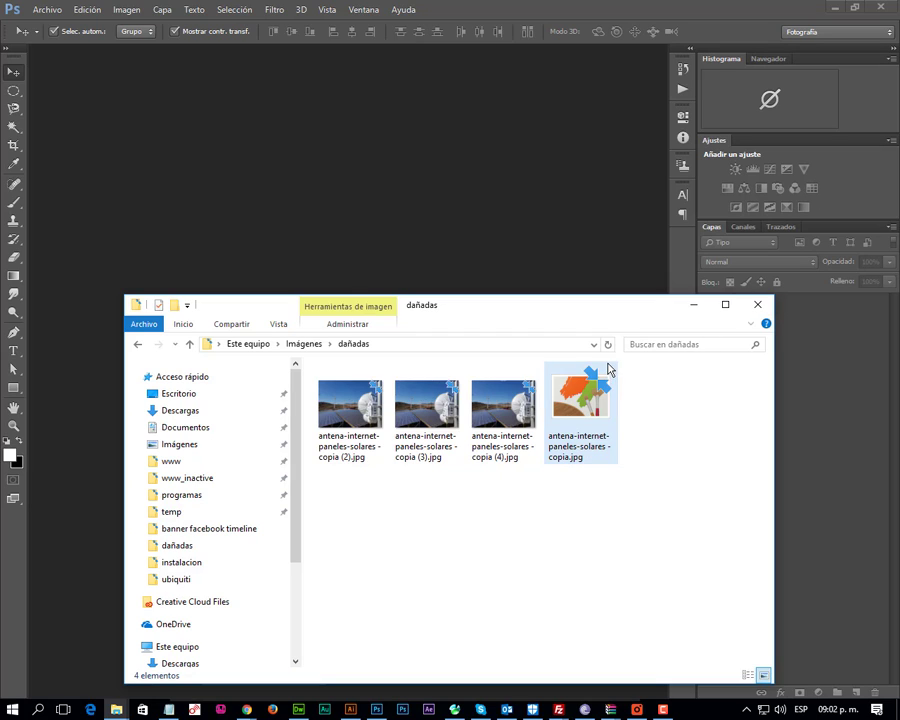
pyautogui.click(607, 347)
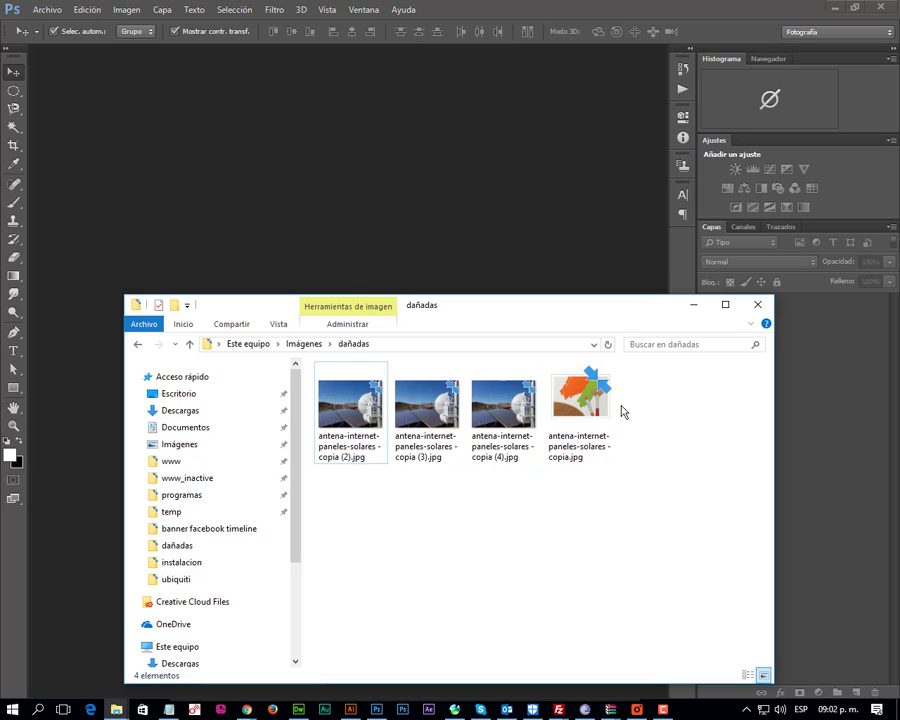
pyautogui.click(581, 400)
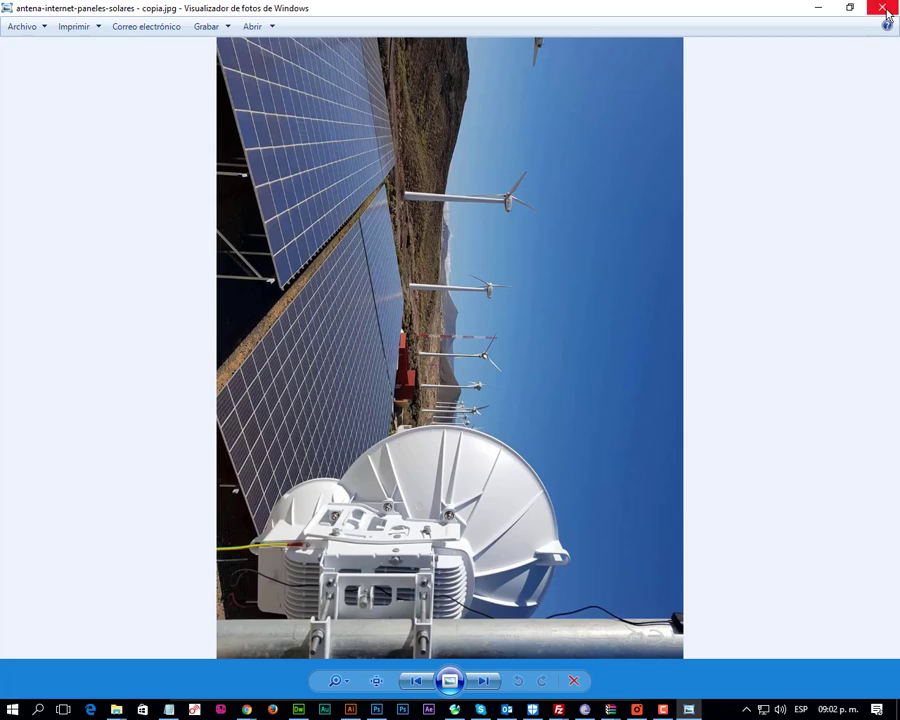
# - Close Windows Photo Viewer, drag copia.jpg into Photoshop, and dismiss its program error
pyautogui.press('Delete')
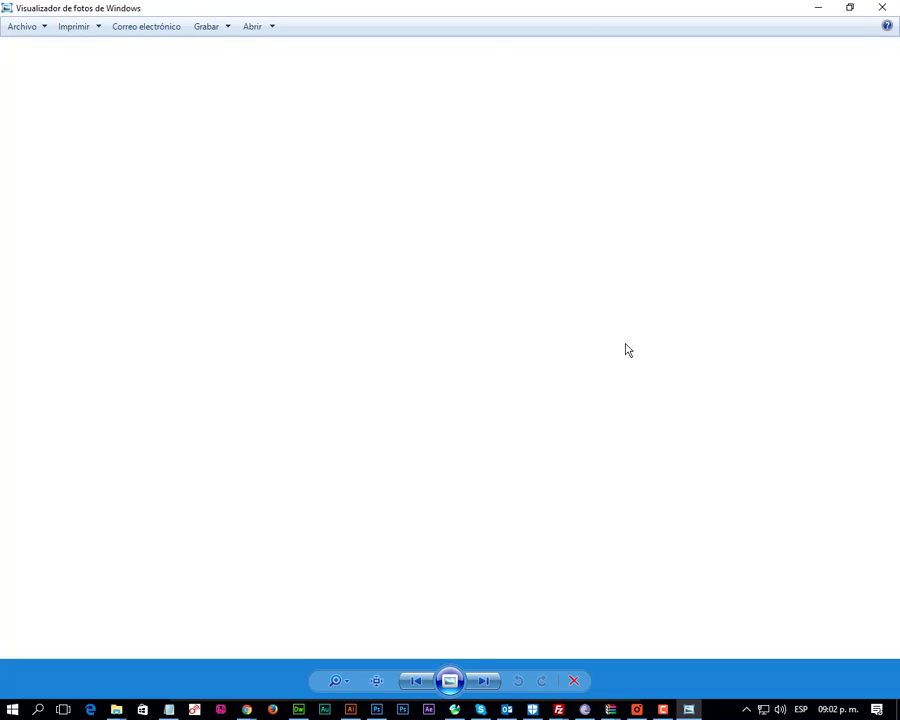
pyautogui.click(881, 10)
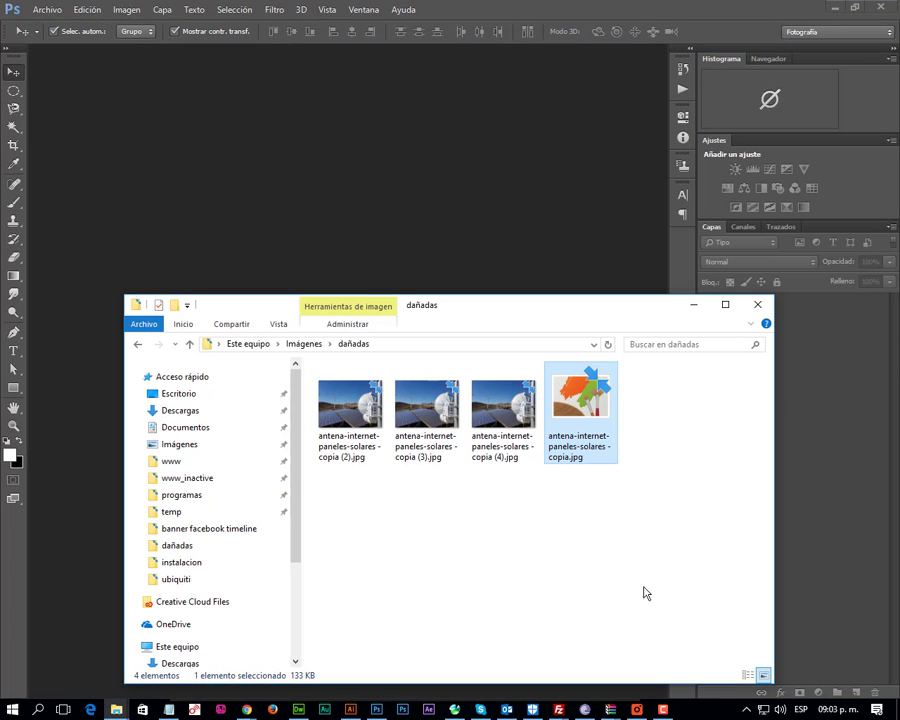
pyautogui.moveTo(588, 400); pyautogui.dragTo(565, 236)
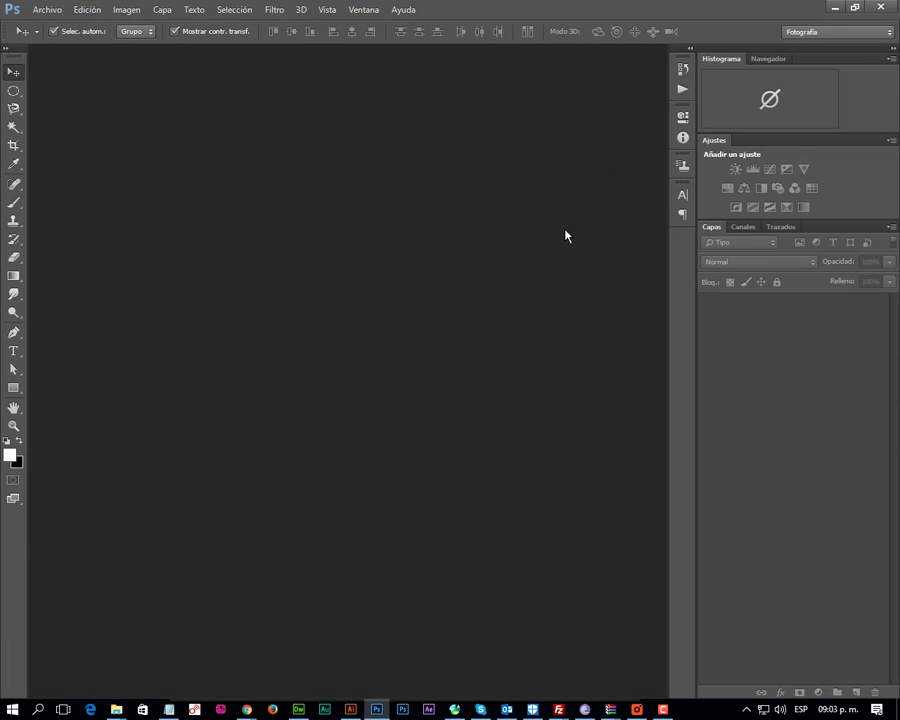
pyautogui.click(451, 264)
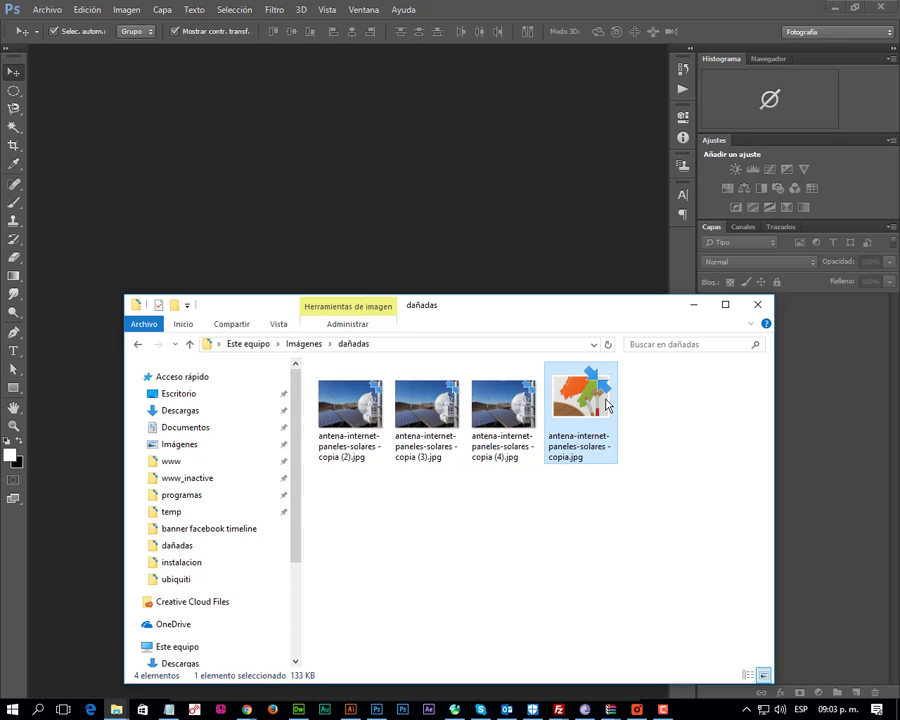
# - Open the sideways 'antena-internet-paneles-solares - copia.jpg' in Photos via Abrir con > Fotos
pyautogui.rightClick(606, 404)
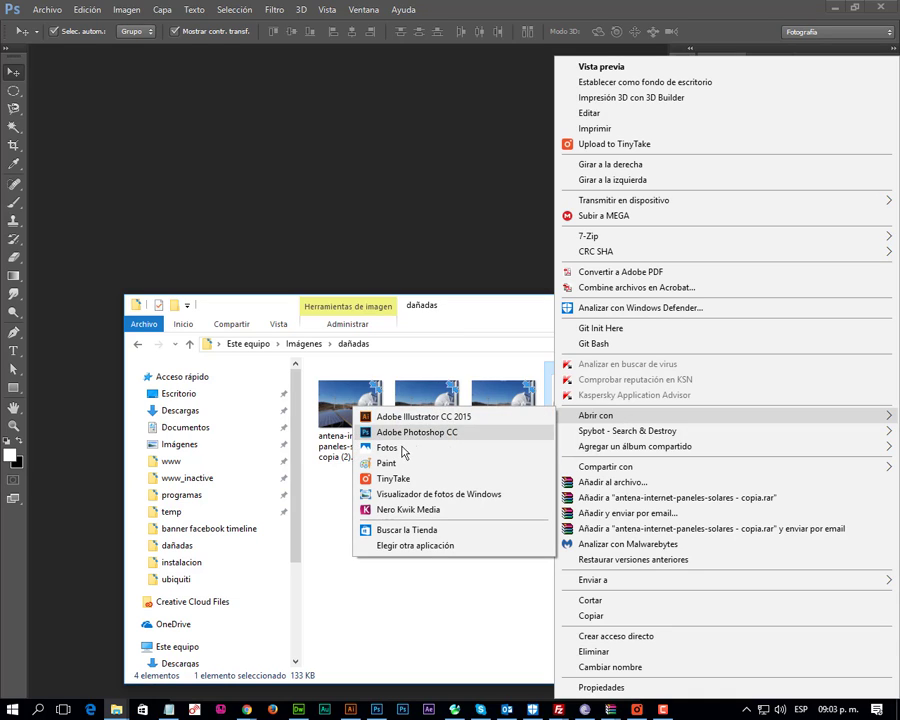
pyautogui.moveTo(720, 415)
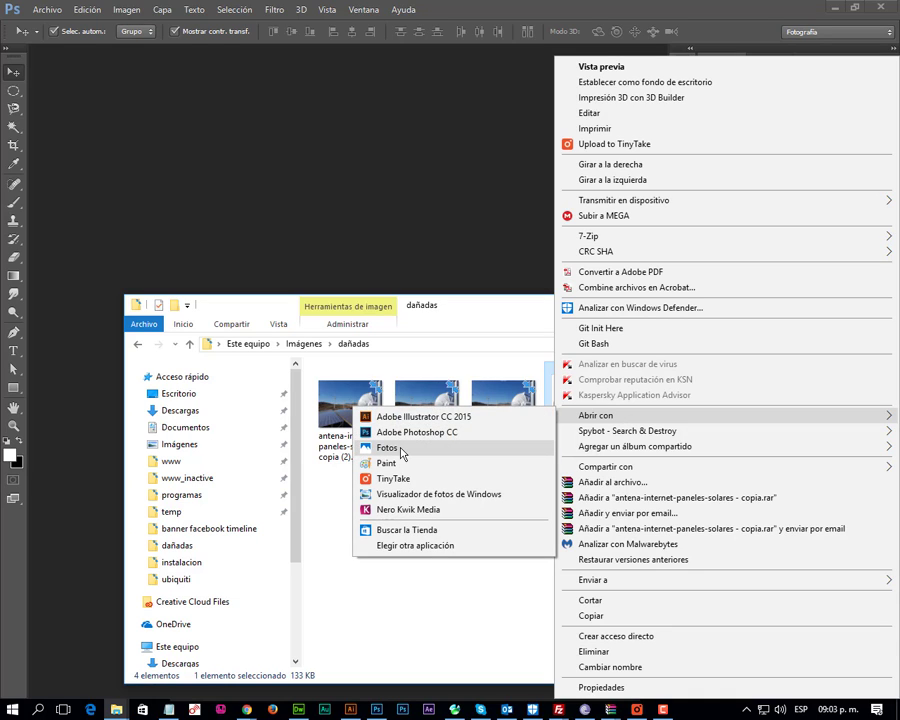
pyautogui.click(400, 449)
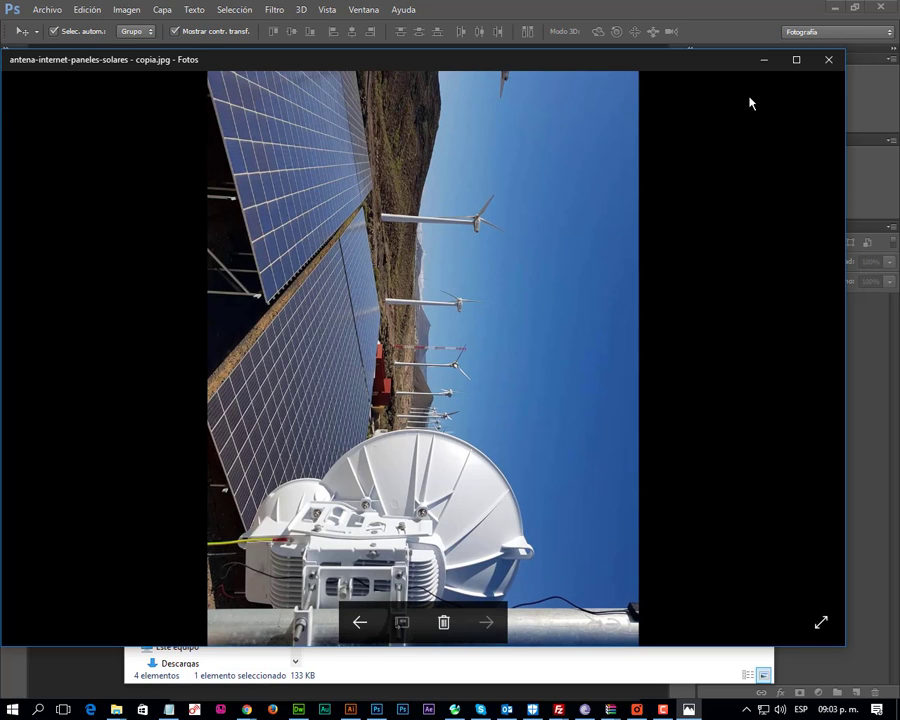
# - Rotate copia.jpg twice in Photos until it is upright in landscape
pyautogui.scroll(2, 740, 236)
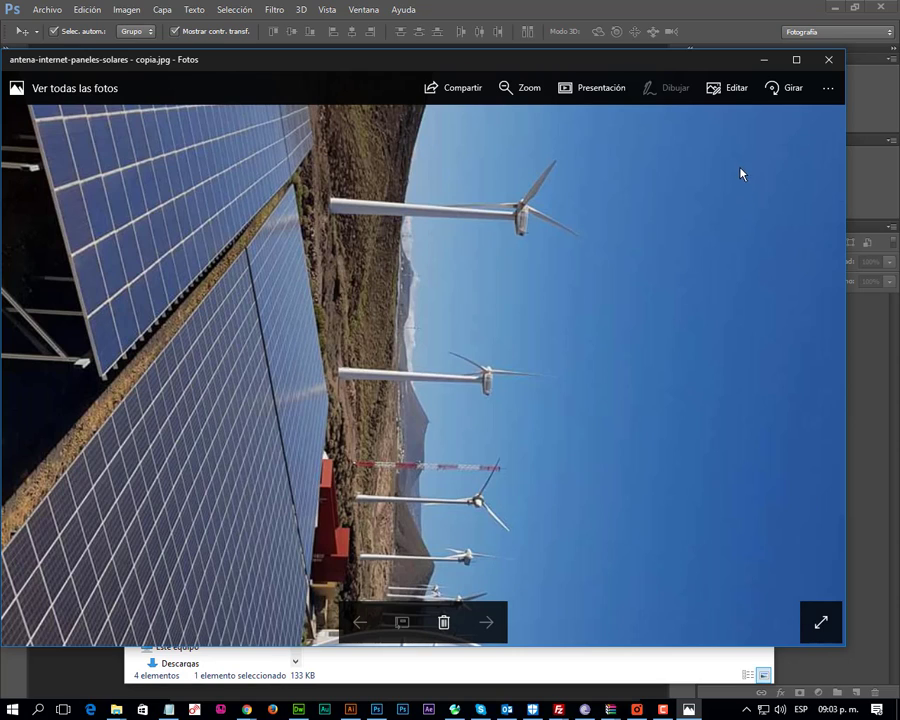
pyautogui.click(778, 94)
pyautogui.click(778, 95)
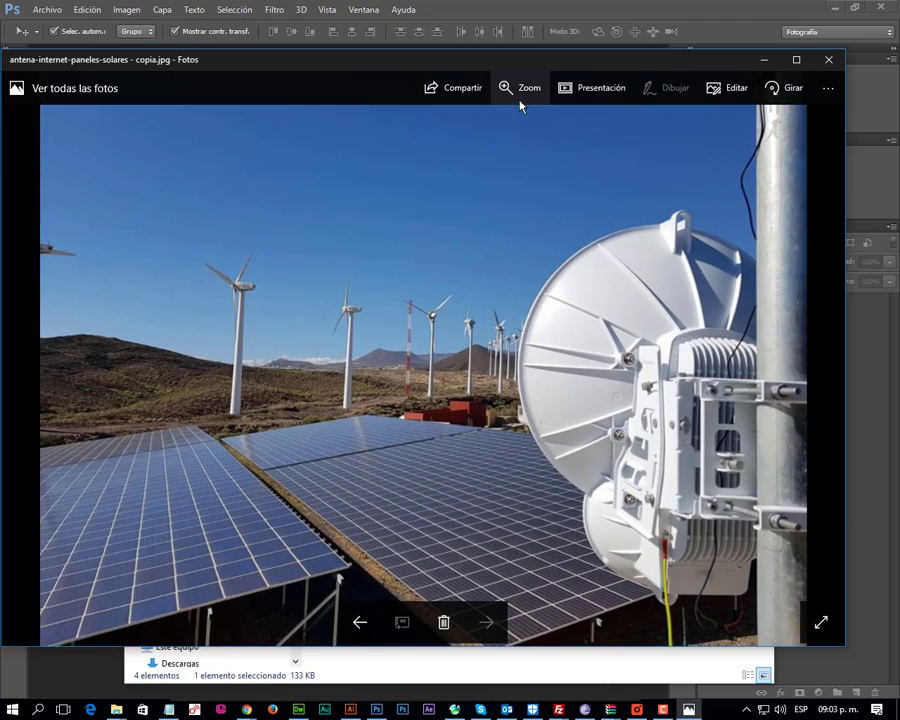
# - Copy the photo file from the Photos options menu, then return to the dañadas folder
pyautogui.click(828, 92)
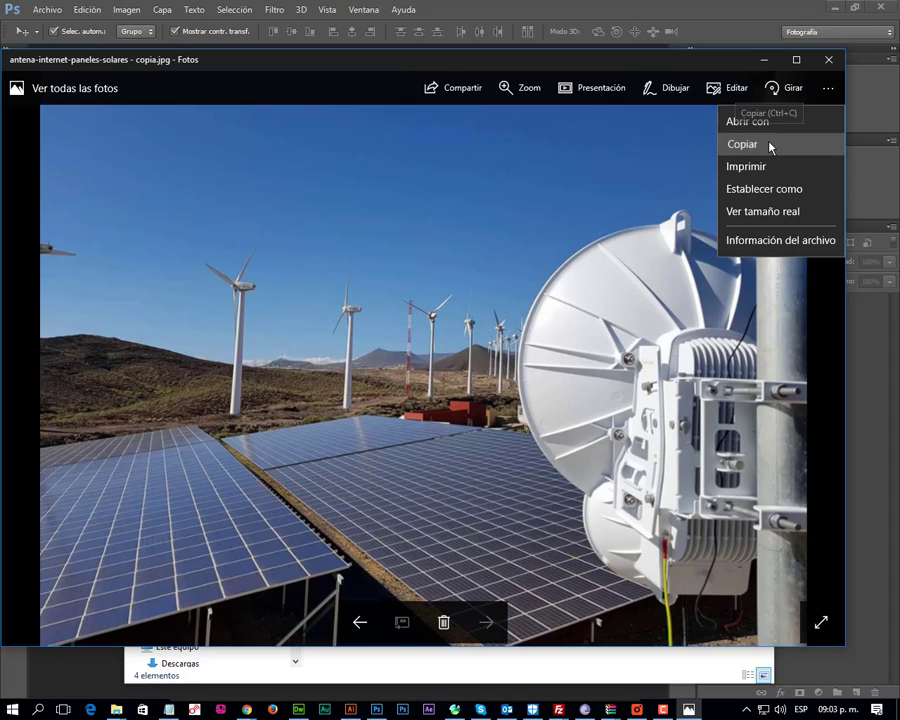
pyautogui.click(770, 147)
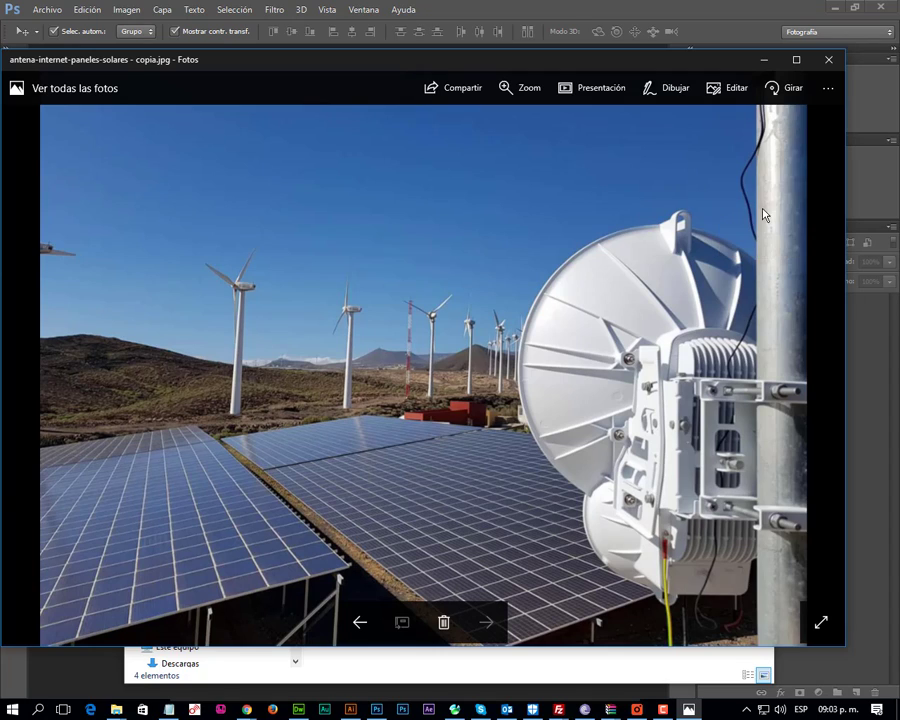
pyautogui.click(828, 90)
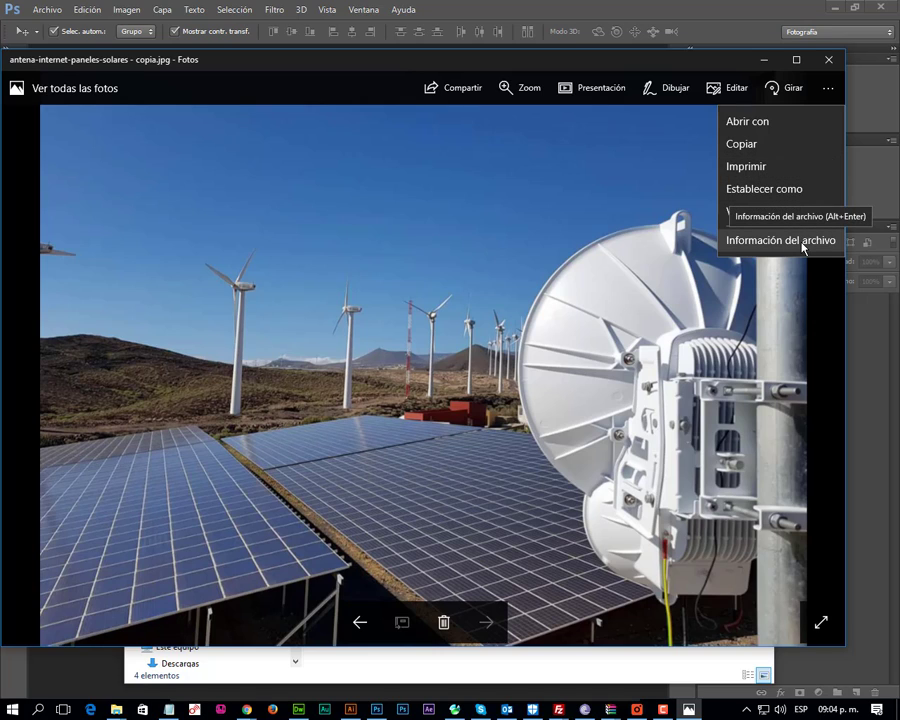
pyautogui.click(436, 236)
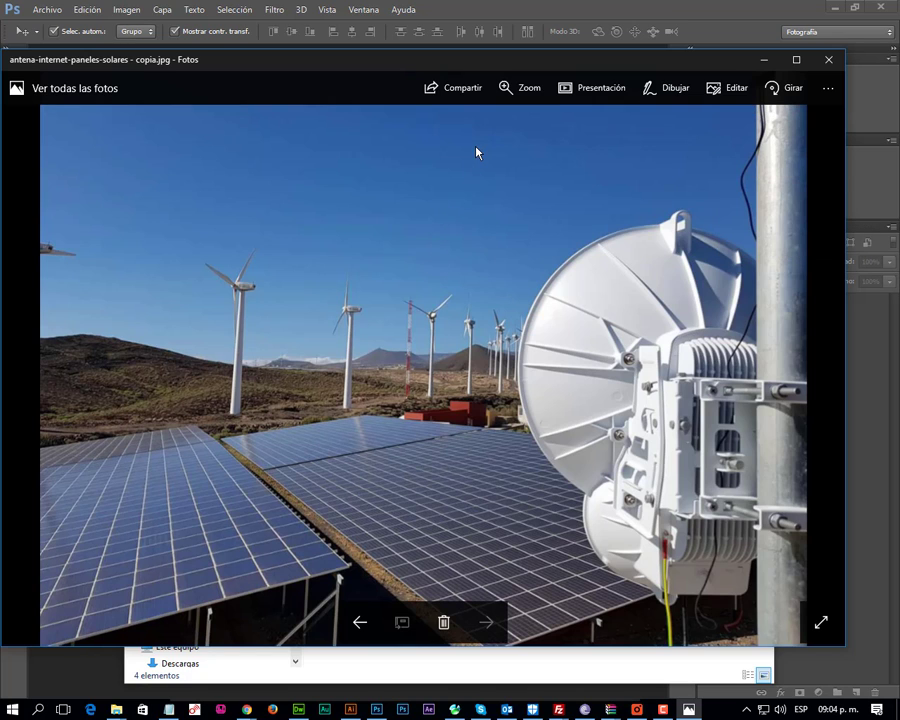
pyautogui.hotkey('alt', 'Tab')
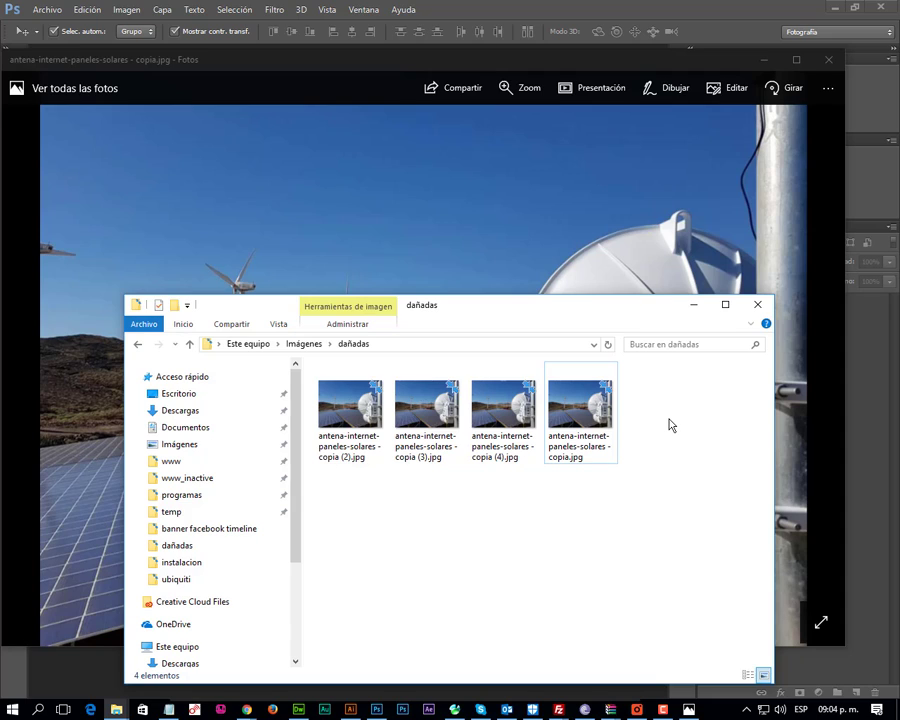
# - Paste the copied photo into dañadas as 'copia - copia.jpg' and minimize Photos
pyautogui.rightClick(670, 425)
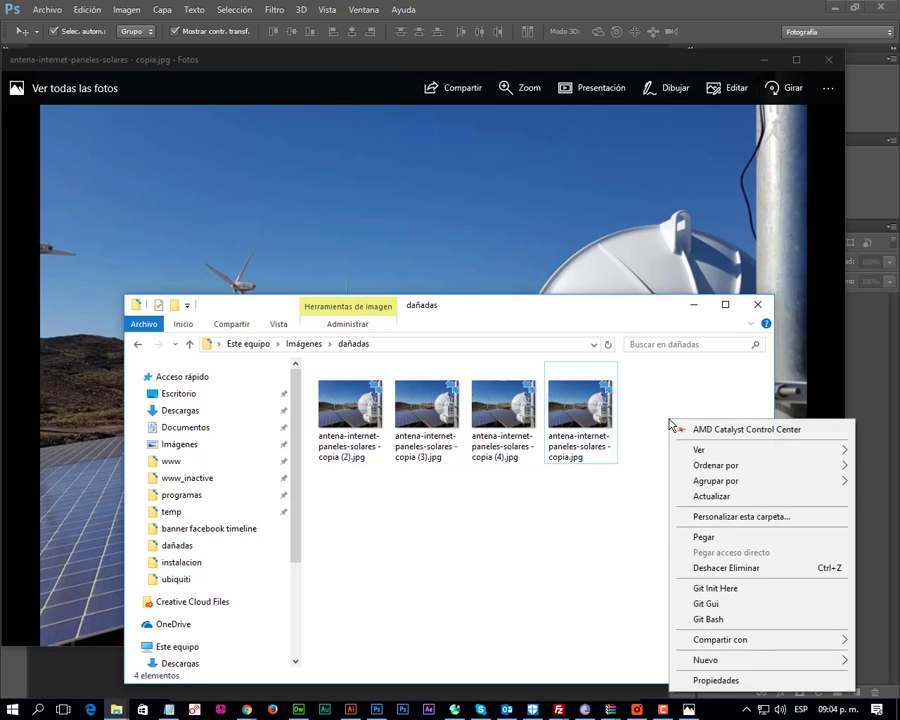
pyautogui.click(700, 538)
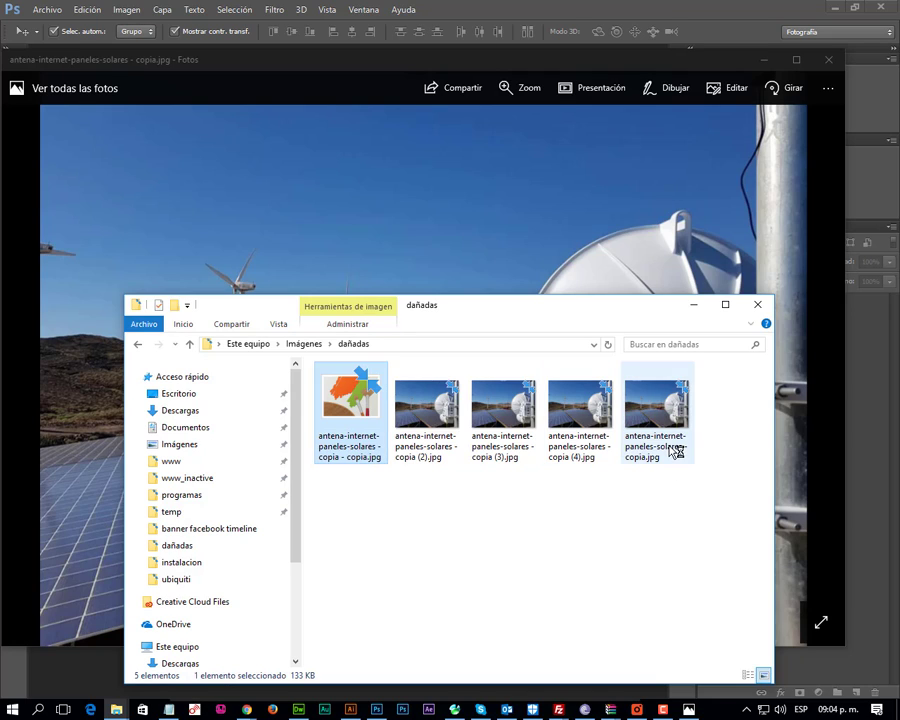
pyautogui.click(766, 62)
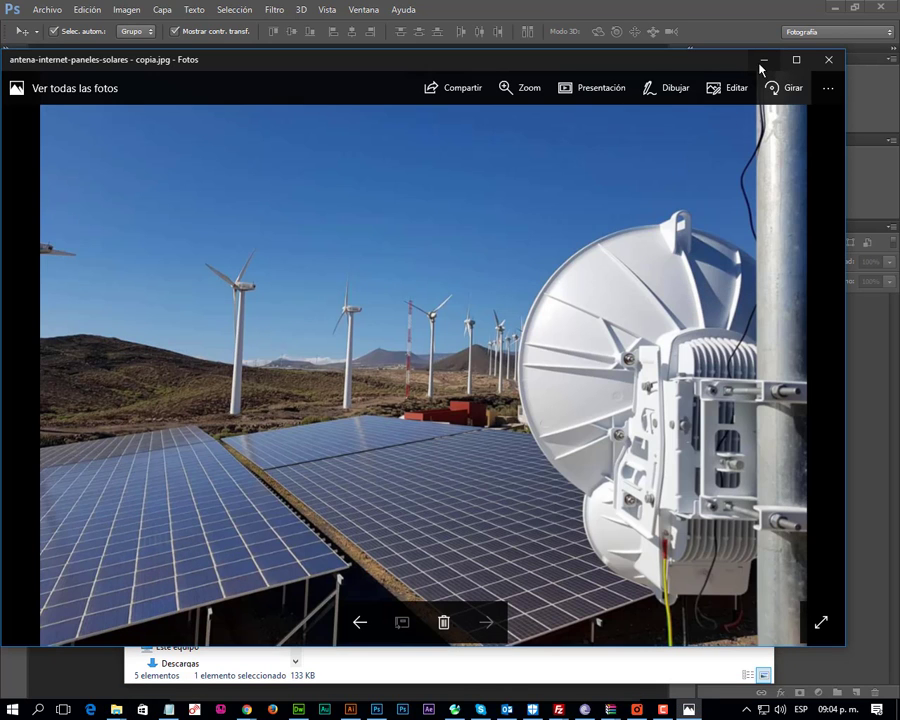
pyautogui.click(763, 61)
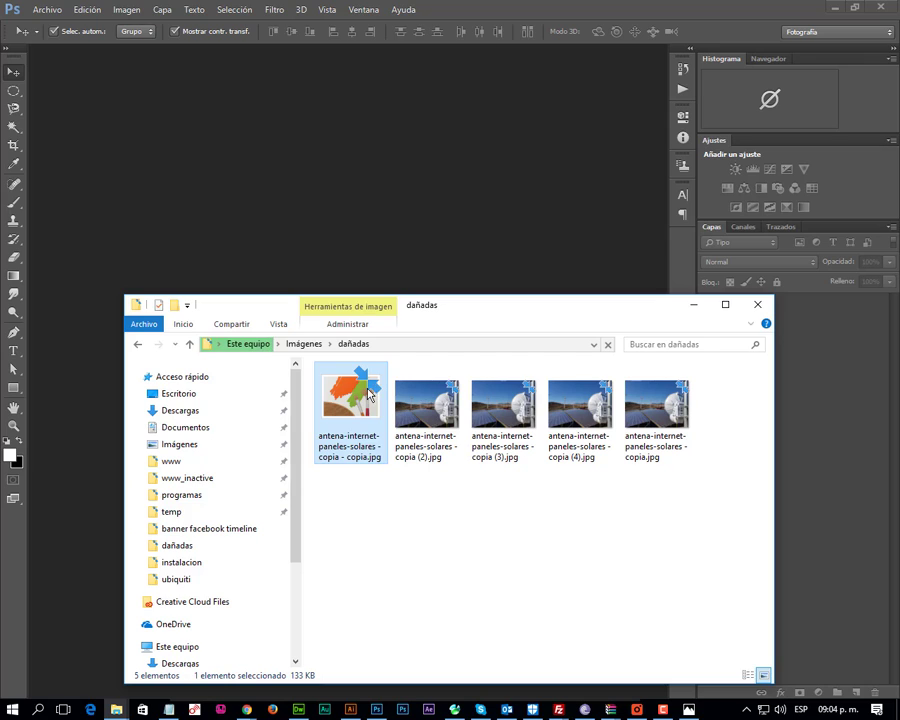
pyautogui.moveTo(349, 403)
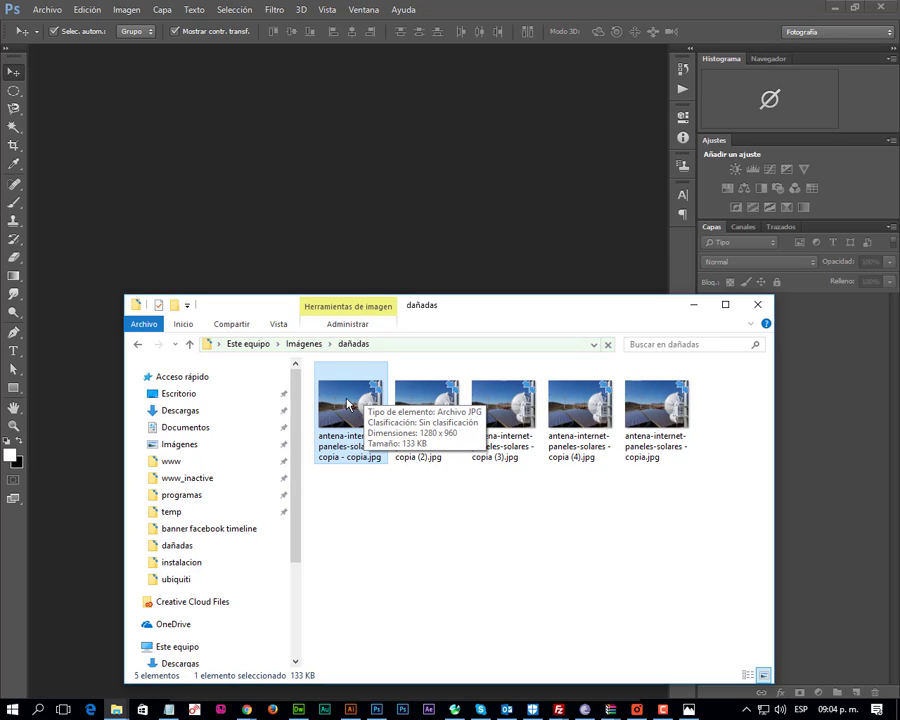
# - Drag 'copia - copia.jpg' into Photoshop, acknowledge its program error, and return to Photos
pyautogui.moveTo(347, 404); pyautogui.dragTo(424, 181)
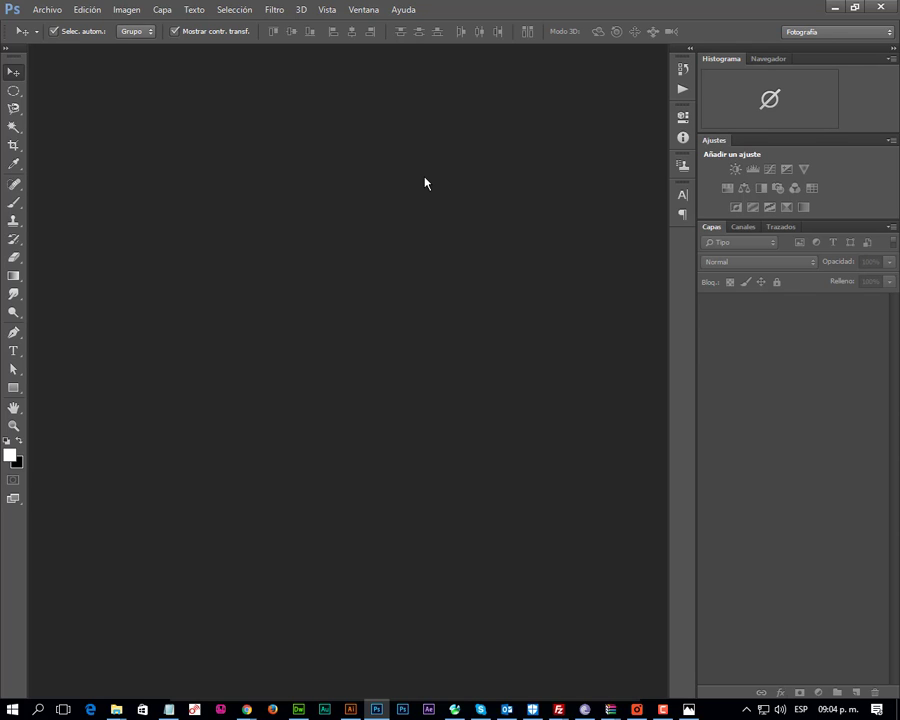
pyautogui.hotkey('alt', 'Tab')
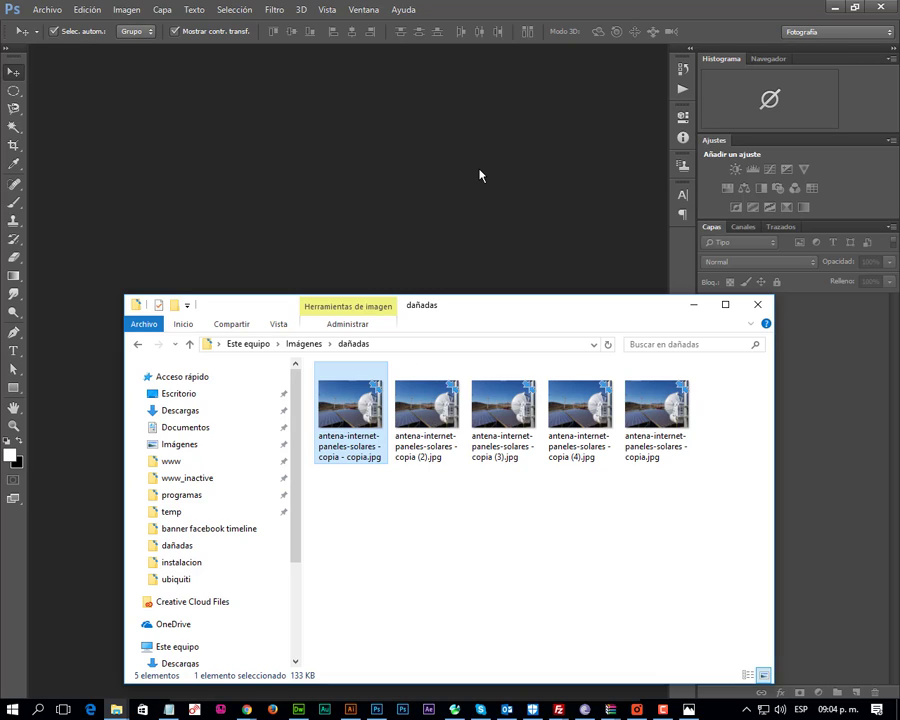
pyautogui.press('Return')
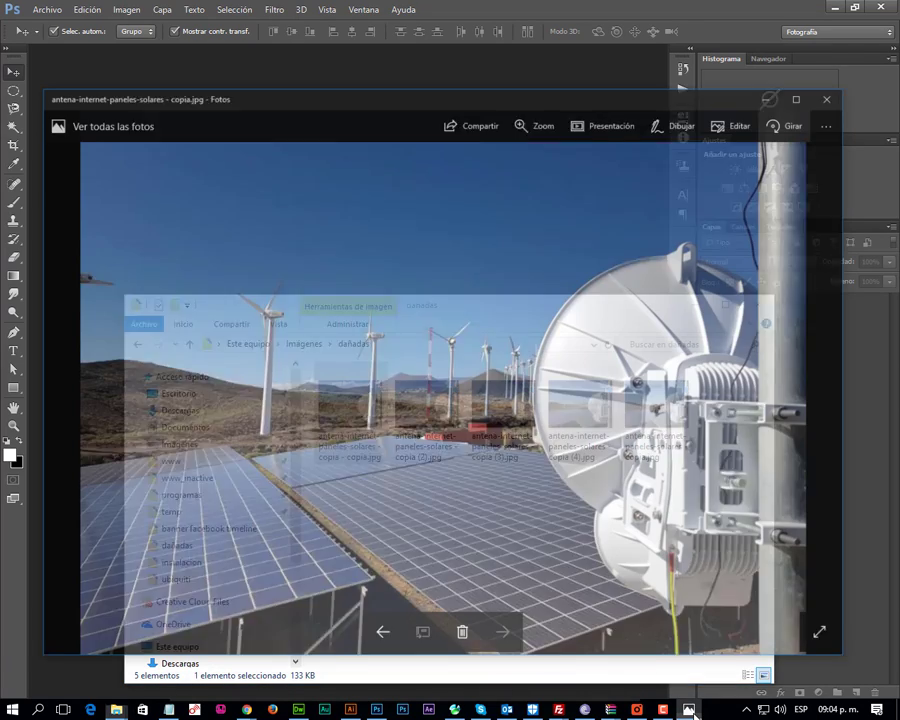
pyautogui.click(828, 59)
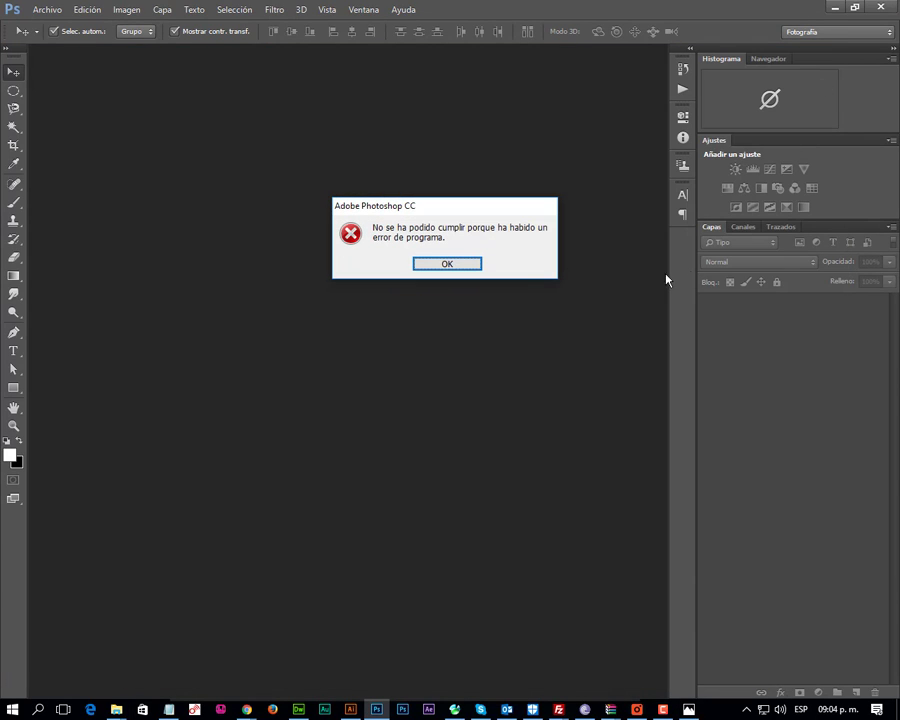
pyautogui.click(459, 264)
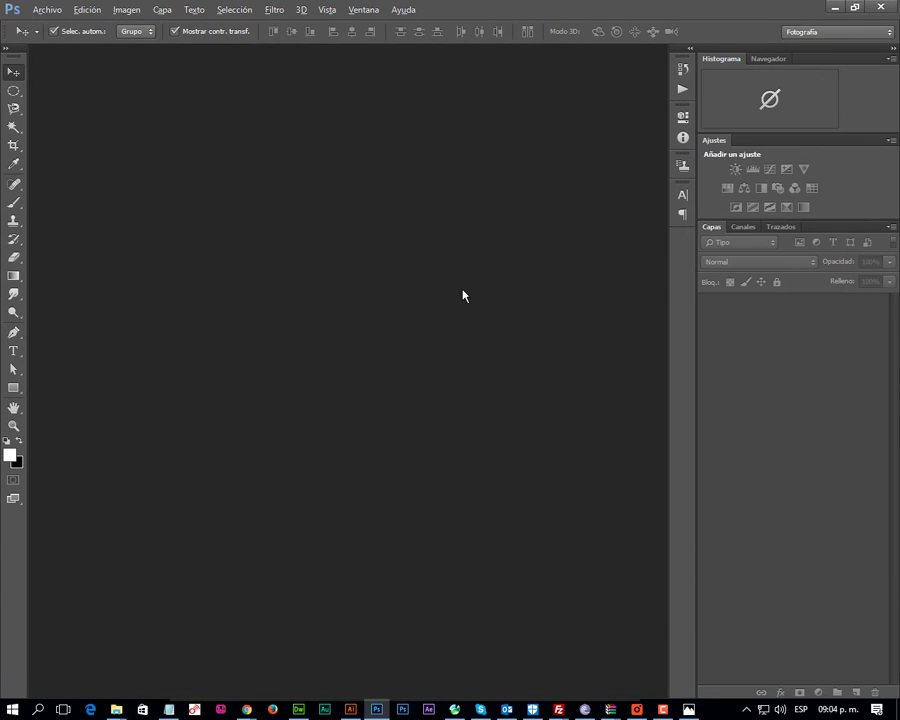
pyautogui.hotkey('alt', 'Tab')
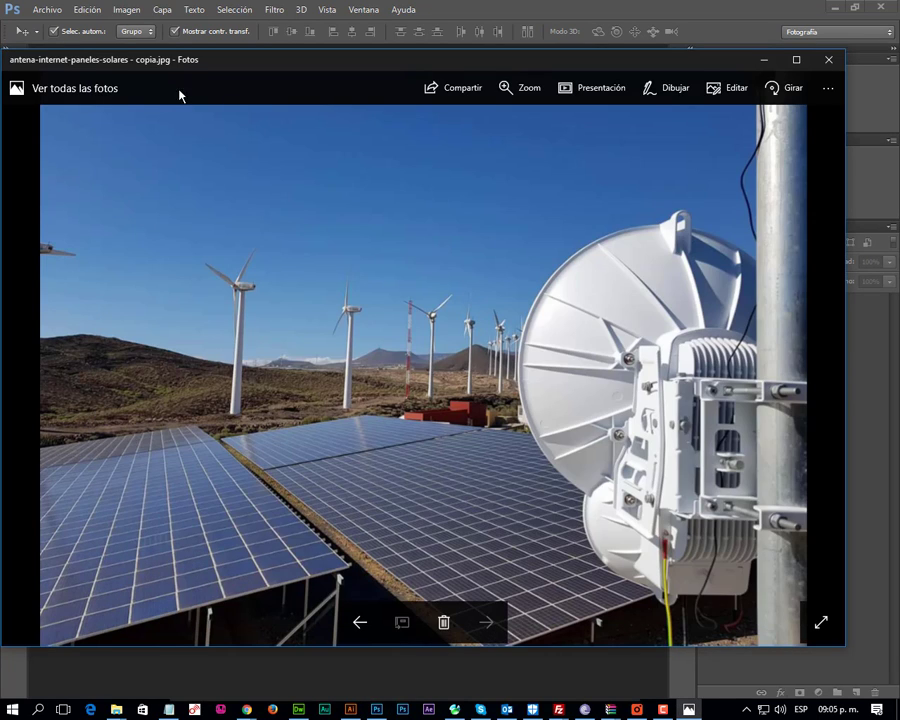
# - Review copia.jpg's file info (1280 x 960, 133.7 KB) in Photos, then close Photos
pyautogui.moveTo(203, 68); pyautogui.dragTo(229, 92)
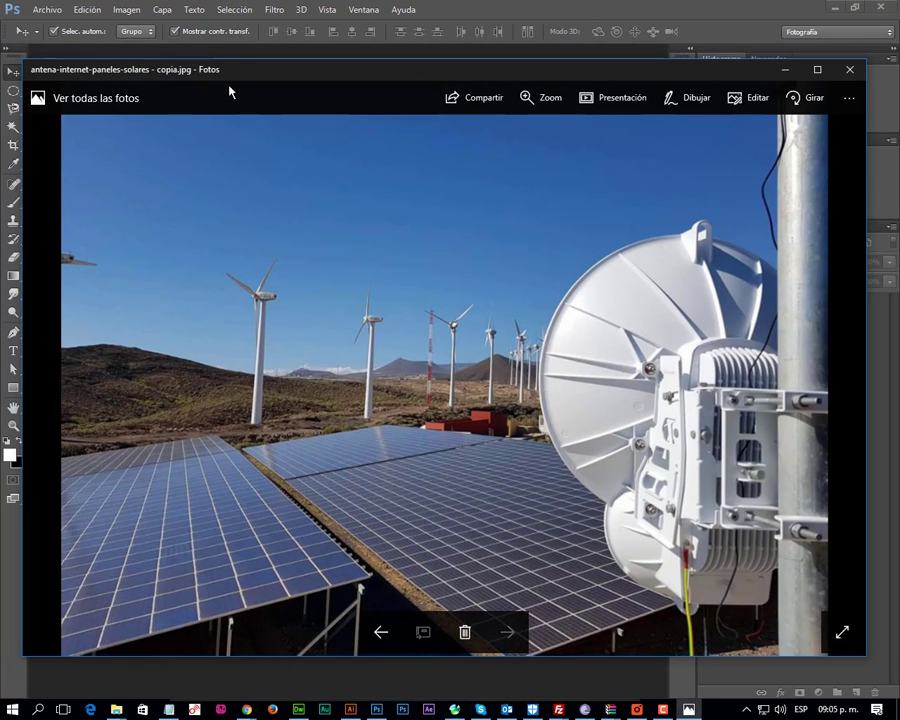
pyautogui.click(850, 106)
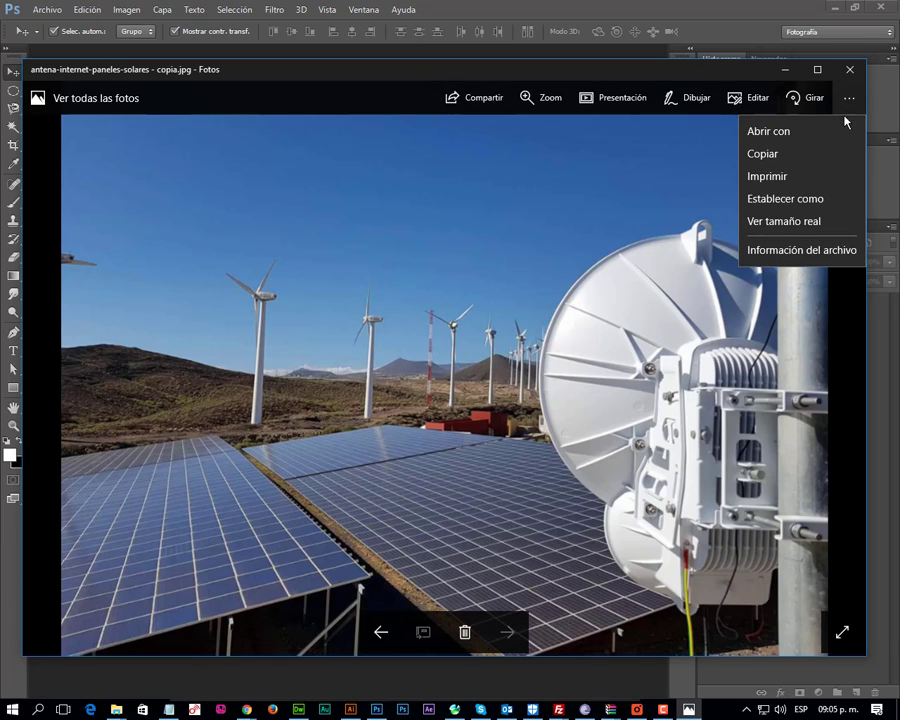
pyautogui.click(821, 203)
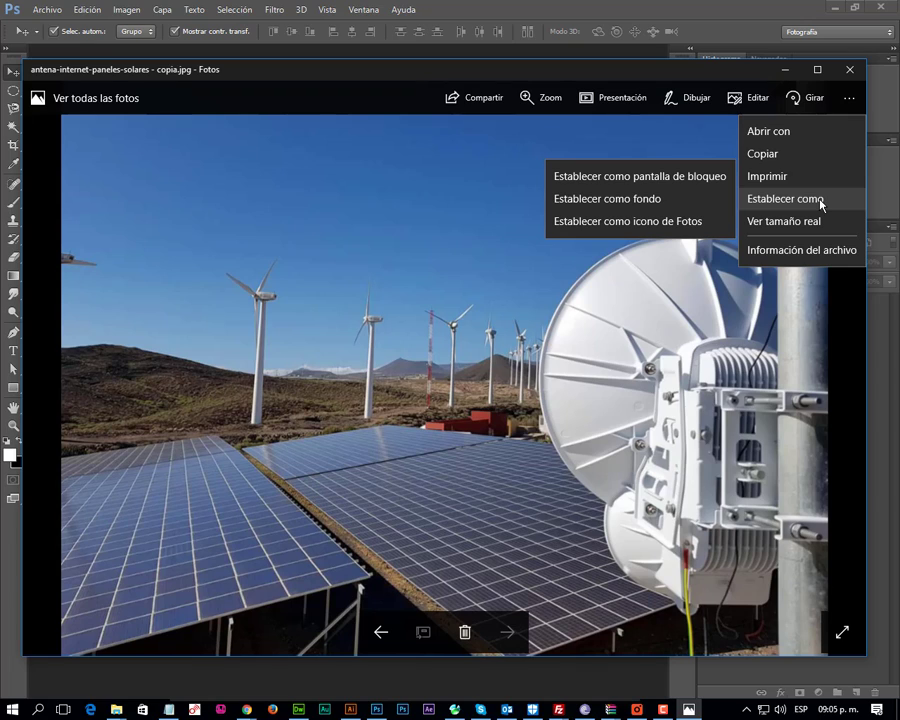
pyautogui.click(825, 252)
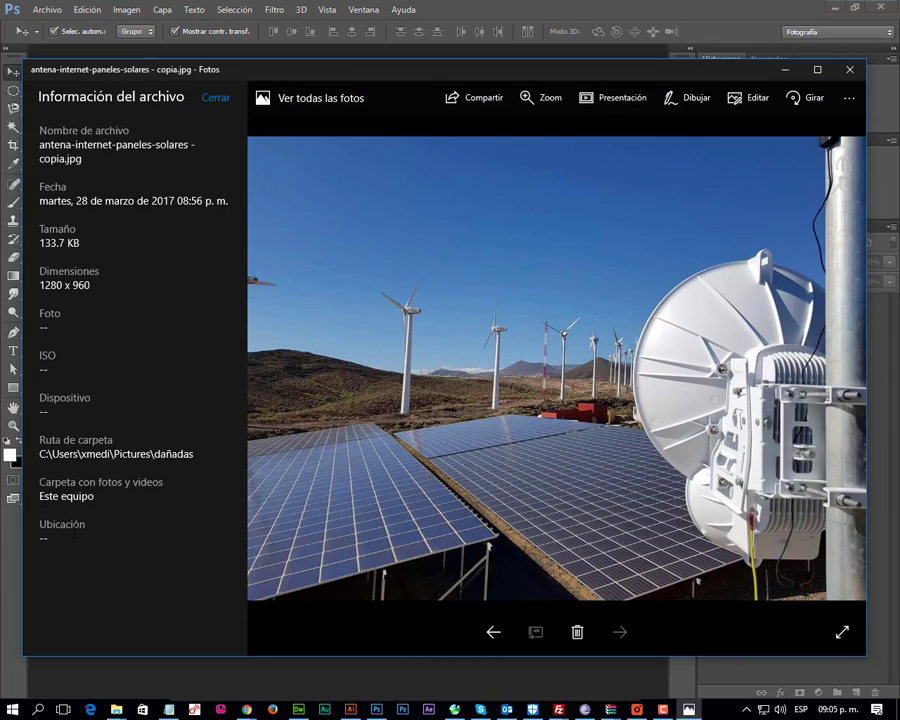
pyautogui.click(214, 104)
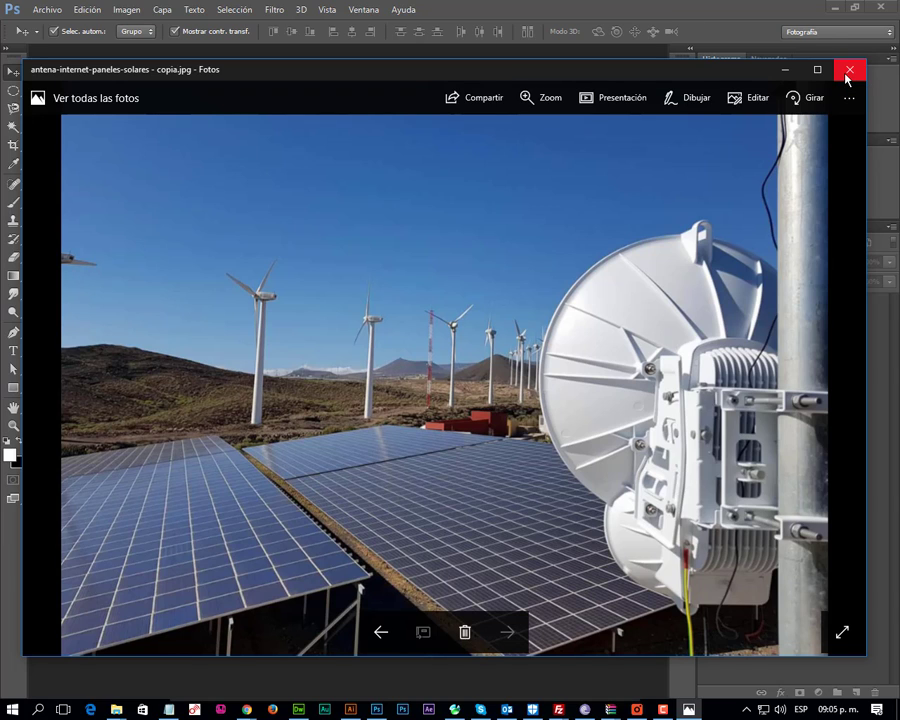
pyautogui.click(848, 72)
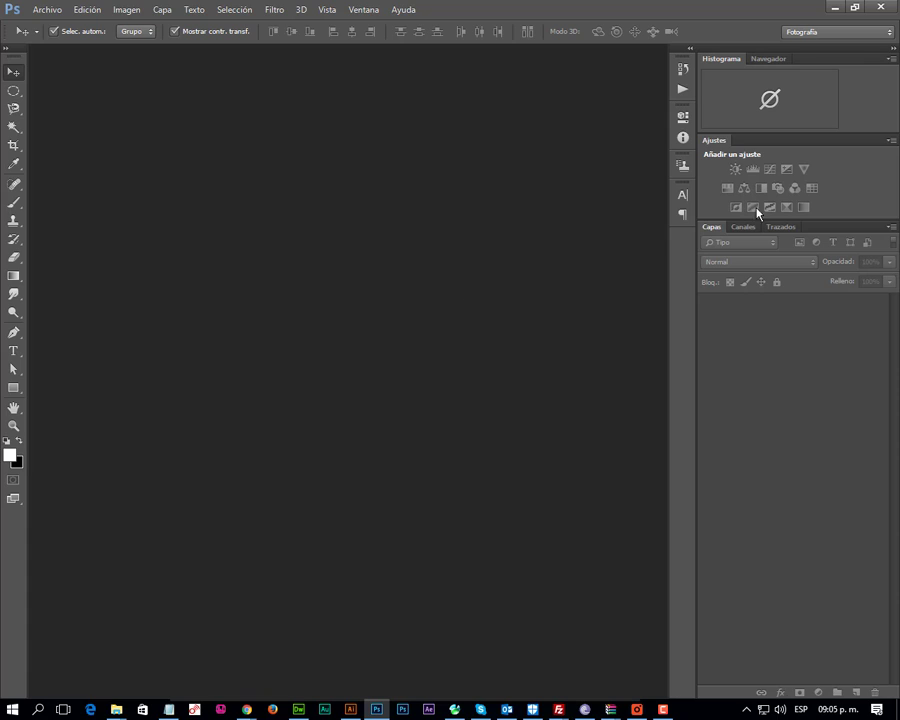